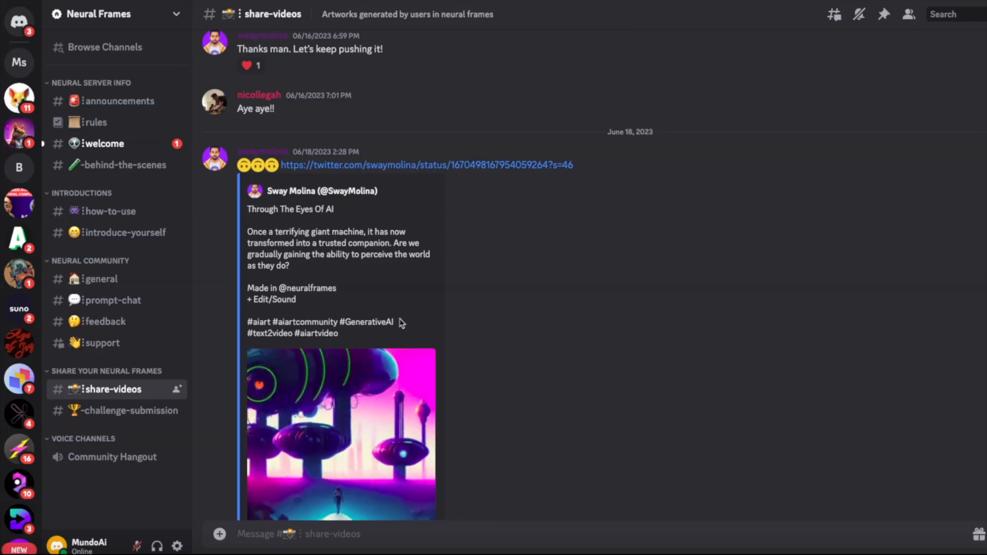
# Play the "Control Your Thoughts" video shared in the share-videos channel at full screen, return to the channel and pause it.
pyautogui.scroll(3, 406, 337)
pyautogui.scroll(5, 407, 338)
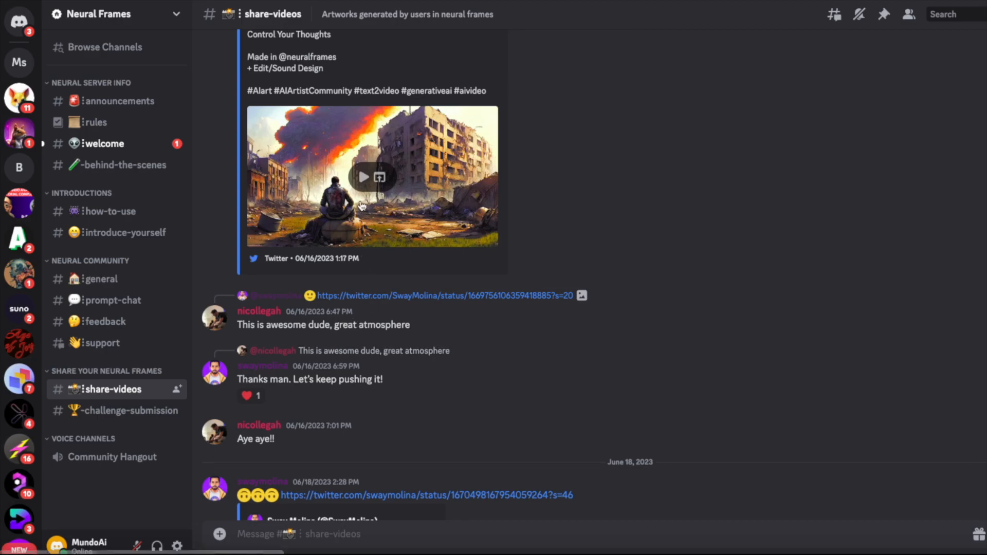
pyautogui.click(362, 178)
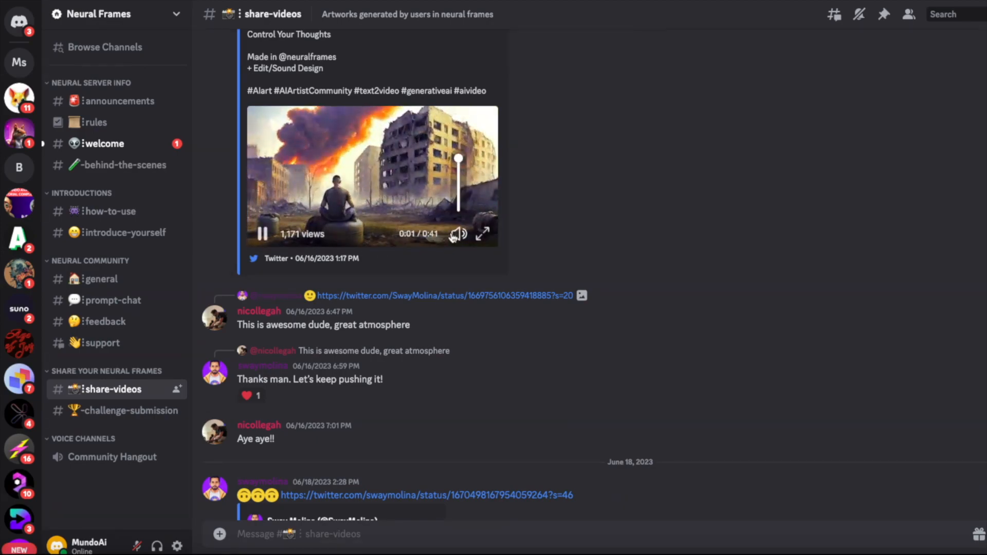
pyautogui.click(486, 237)
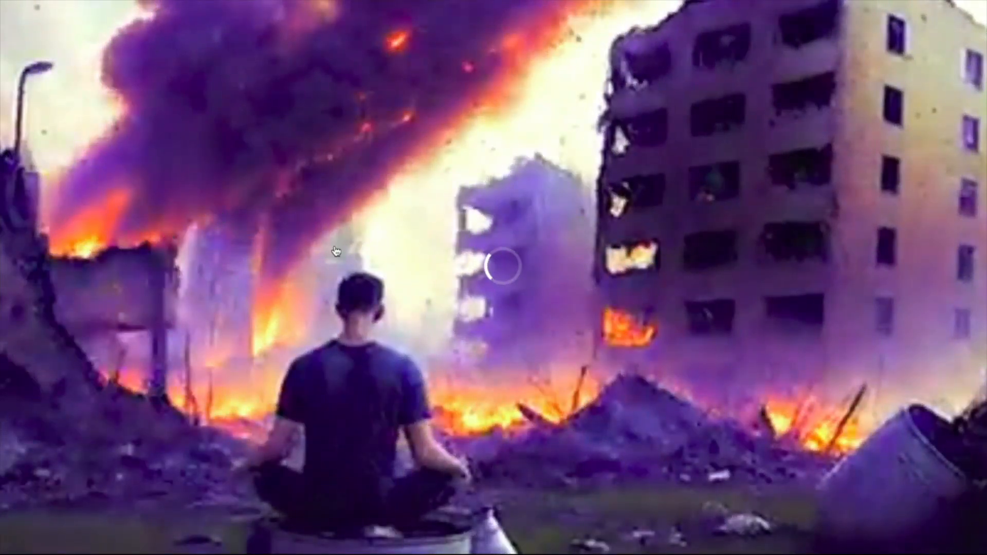
pyautogui.press('Escape')
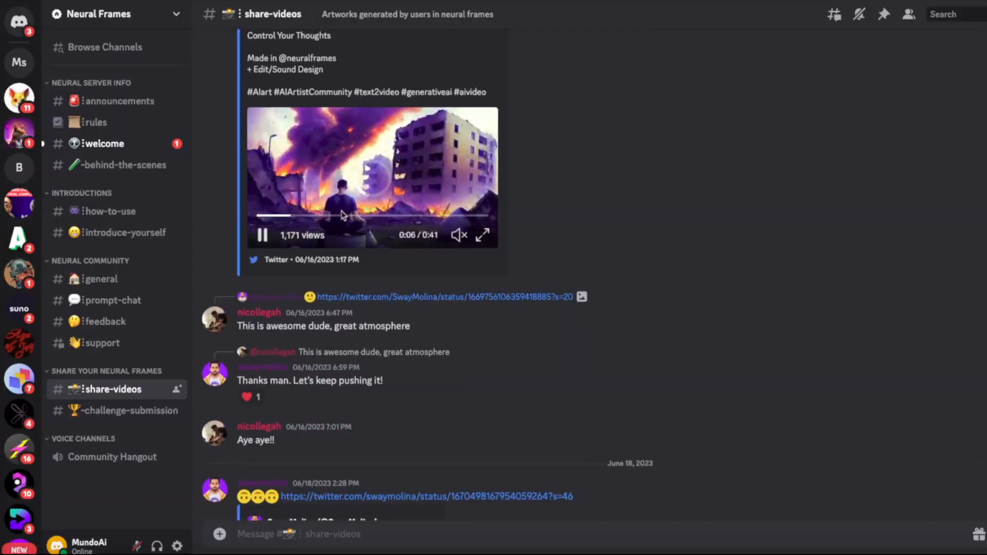
pyautogui.moveTo(268, 262)
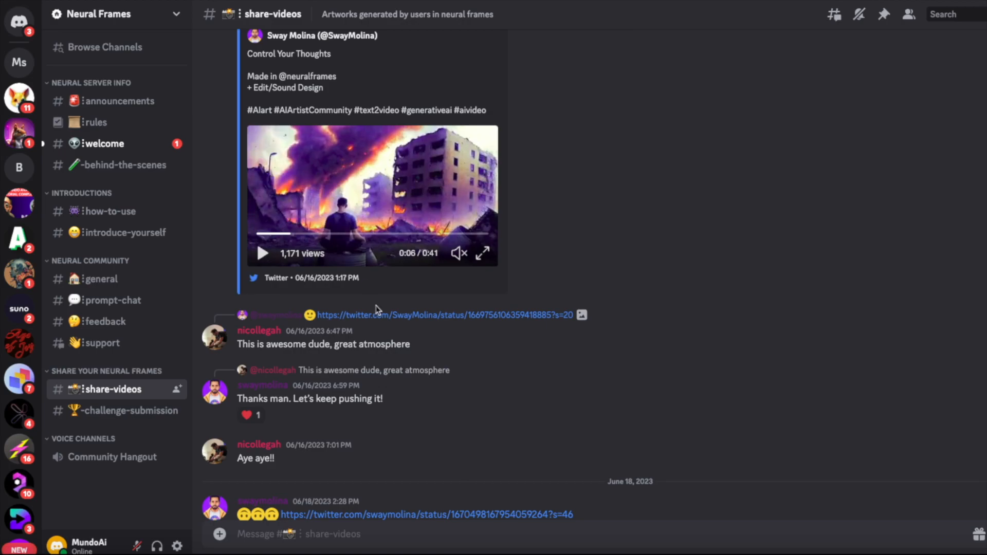
# Browse back through older share-videos posts and play the masked woman video with the prompt "effect pollution, corpses, gloomy, death, realistic".
pyautogui.scroll(7, 363, 269)
pyautogui.scroll(15, 363, 233)
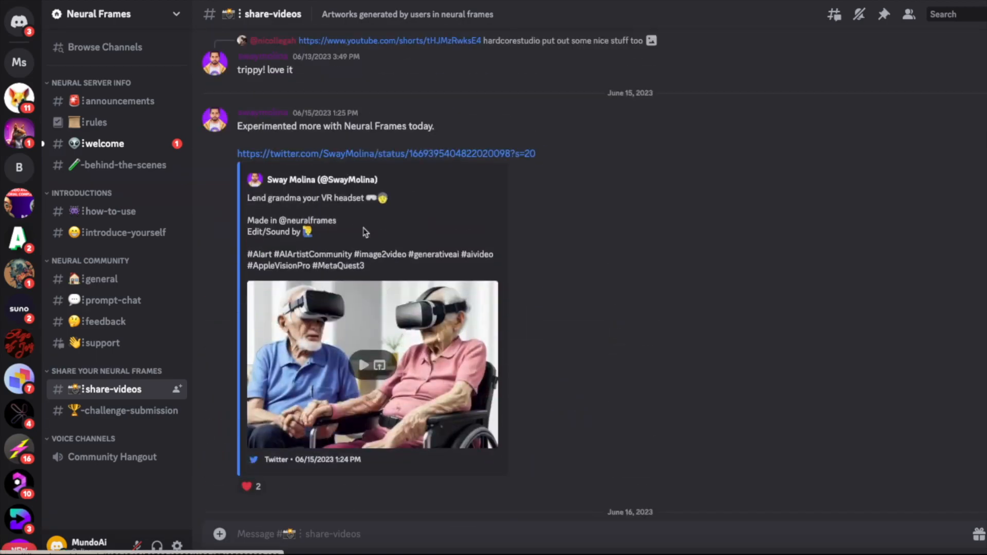
pyautogui.scroll(15, 408, 326)
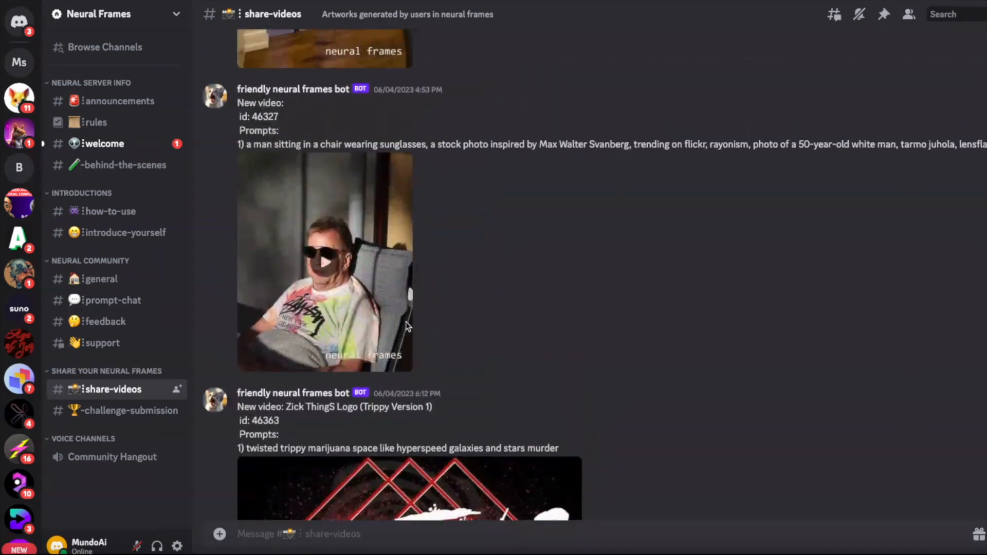
pyautogui.scroll(15, 408, 327)
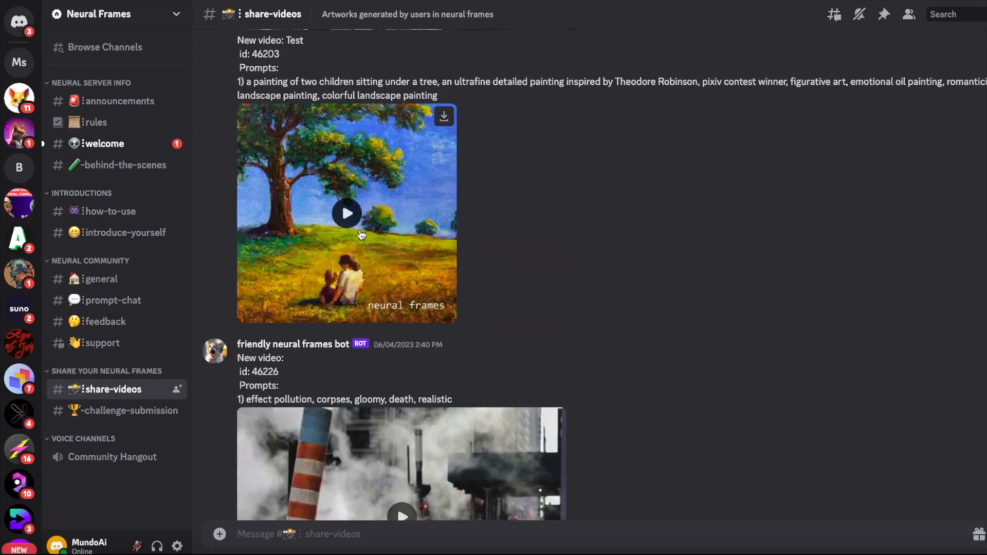
pyautogui.scroll(15, 307, 292)
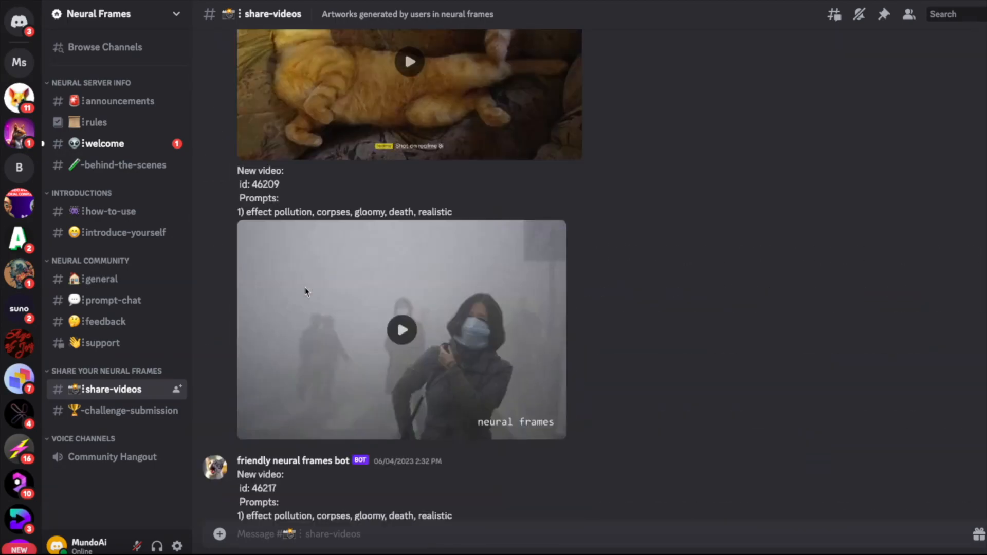
pyautogui.scroll(5, 359, 287)
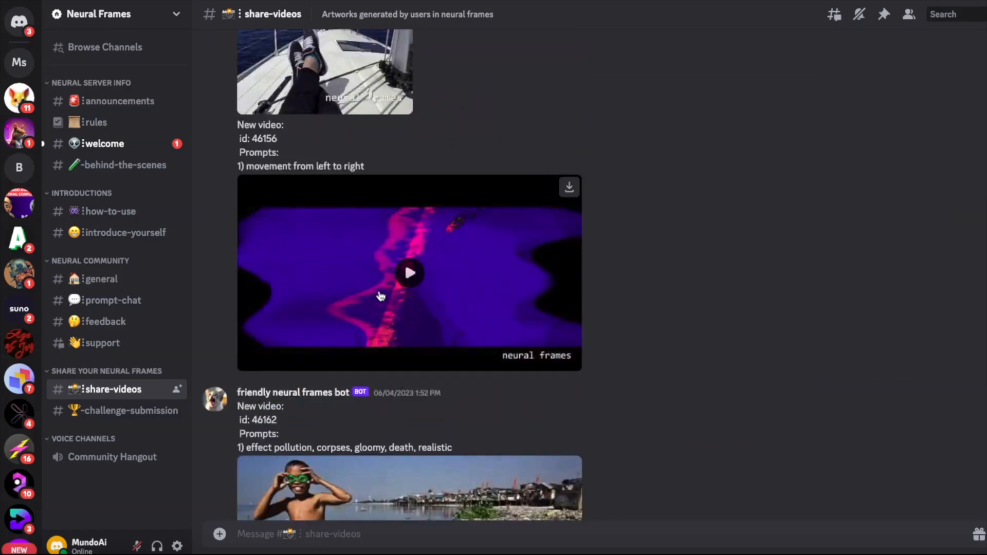
pyautogui.scroll(10, 380, 296)
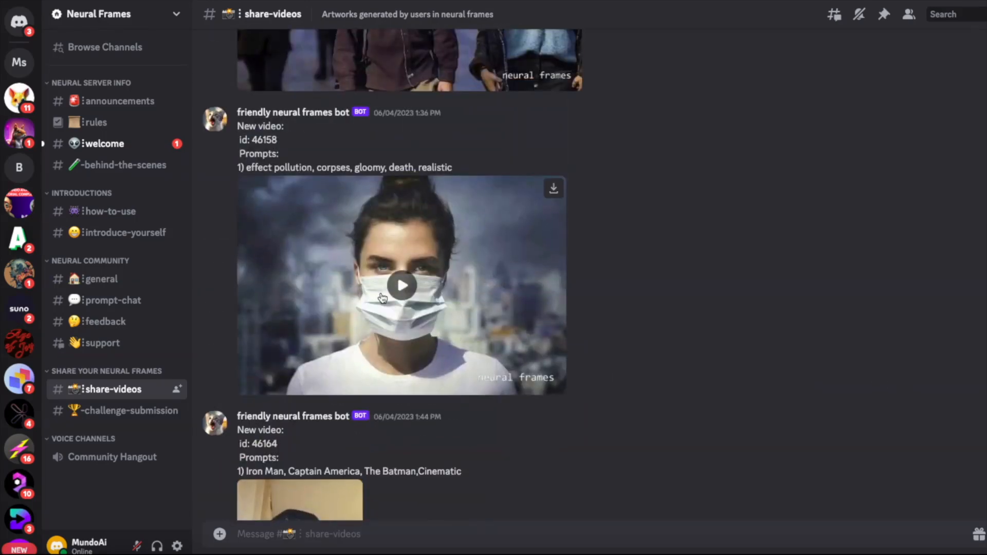
pyautogui.click(403, 287)
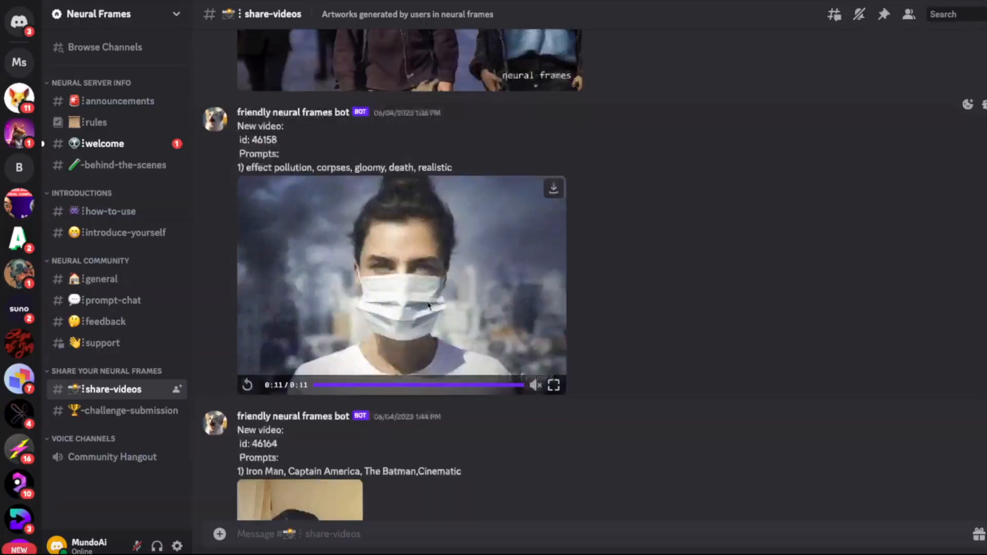
# Play the horse rider video at full screen, return to the share-videos channel and browse the older posts above it.
pyautogui.scroll(10, 428, 305)
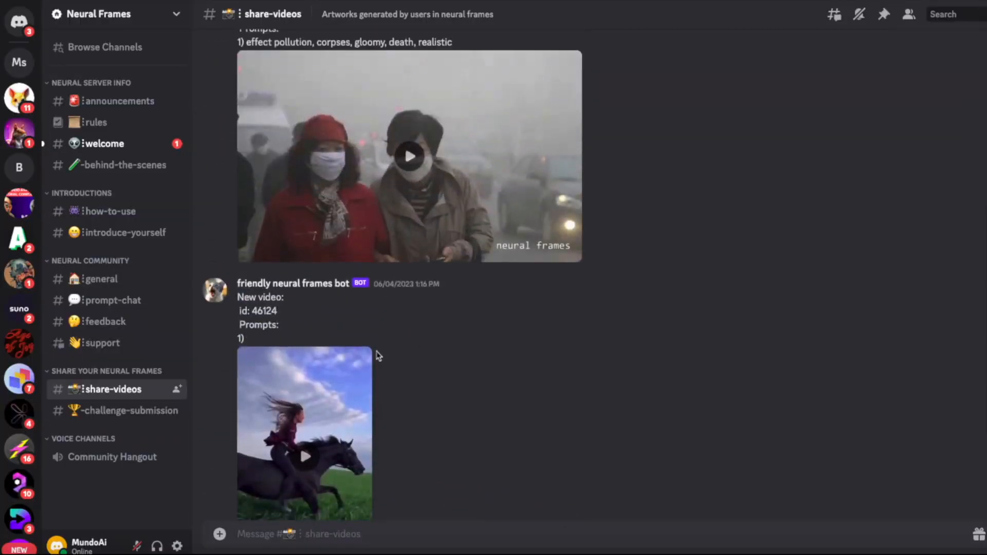
pyautogui.scroll(4, 328, 196)
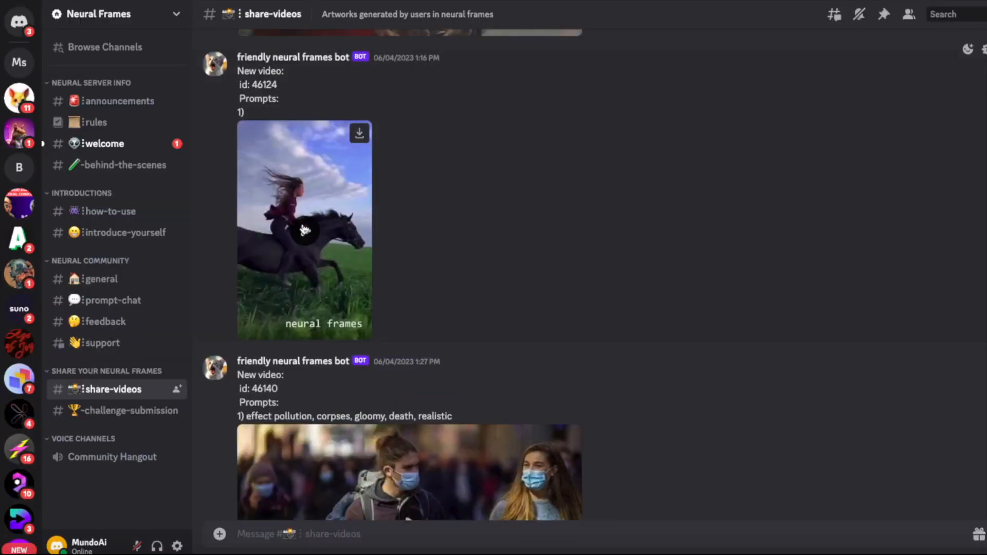
pyautogui.click(359, 330)
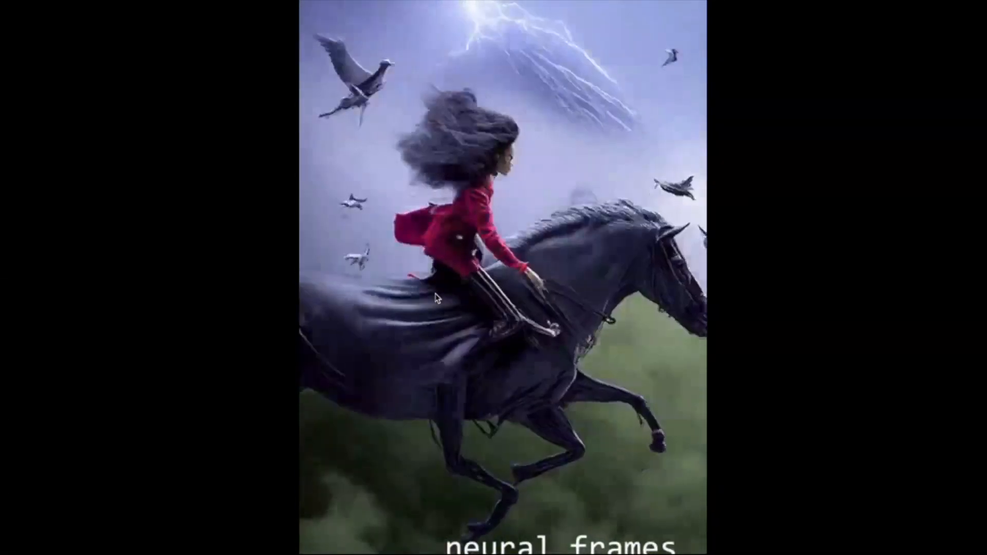
pyautogui.press('Escape')
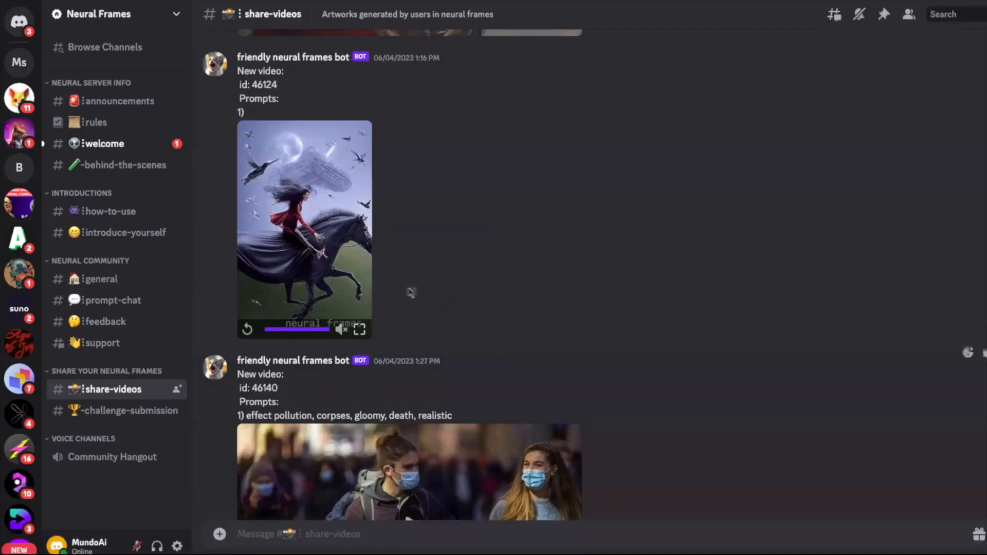
pyautogui.scroll(-12, 411, 277)
pyautogui.scroll(15, 431, 265)
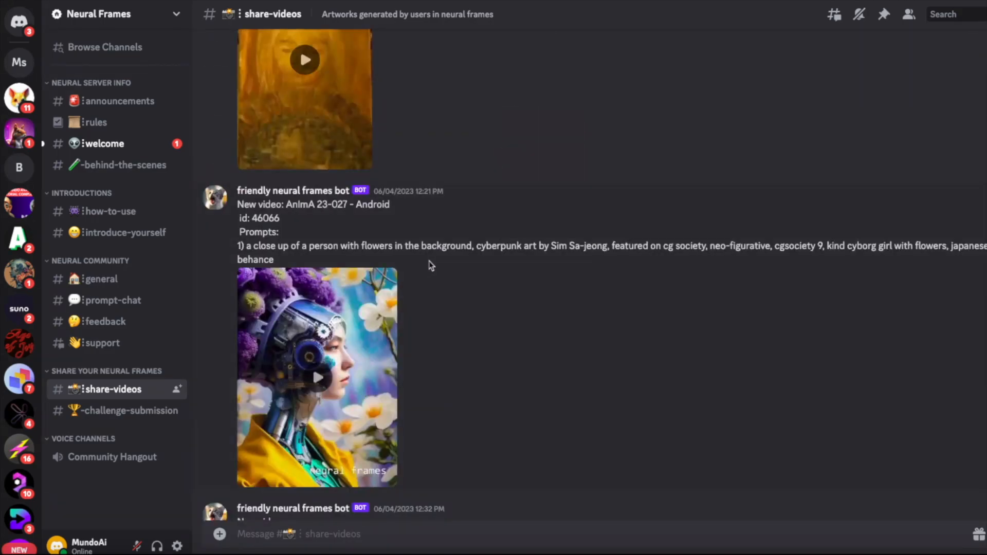
pyautogui.scroll(10, 430, 265)
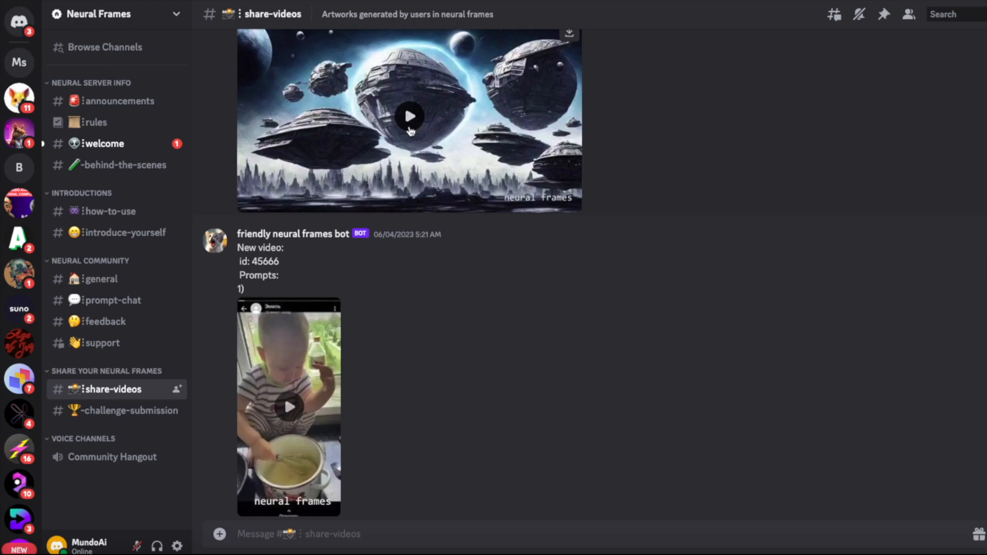
pyautogui.scroll(5, 409, 118)
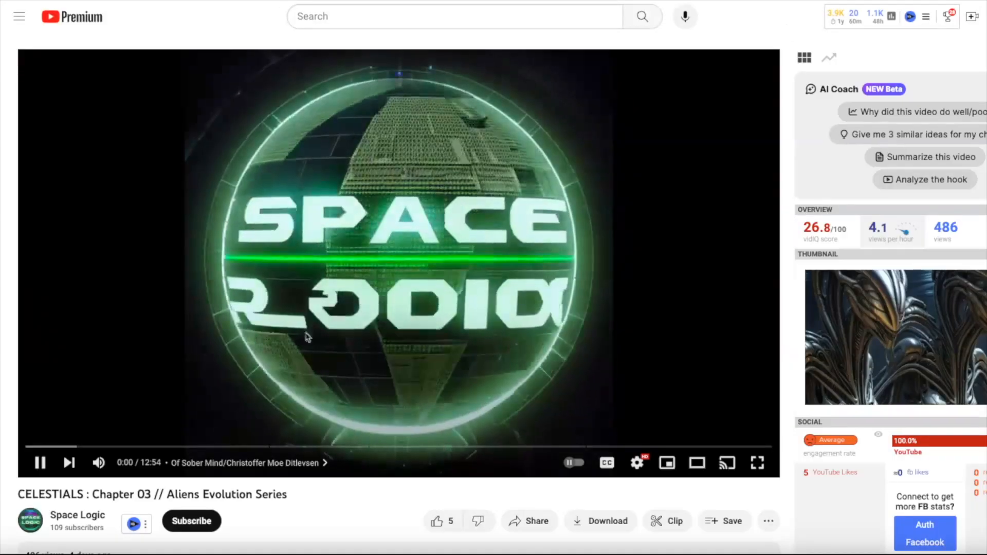
# On YouTube, pause the "CELESTIALS : Chapter 03" video and open the Space Logic channel's list of videos.
pyautogui.click(41, 464)
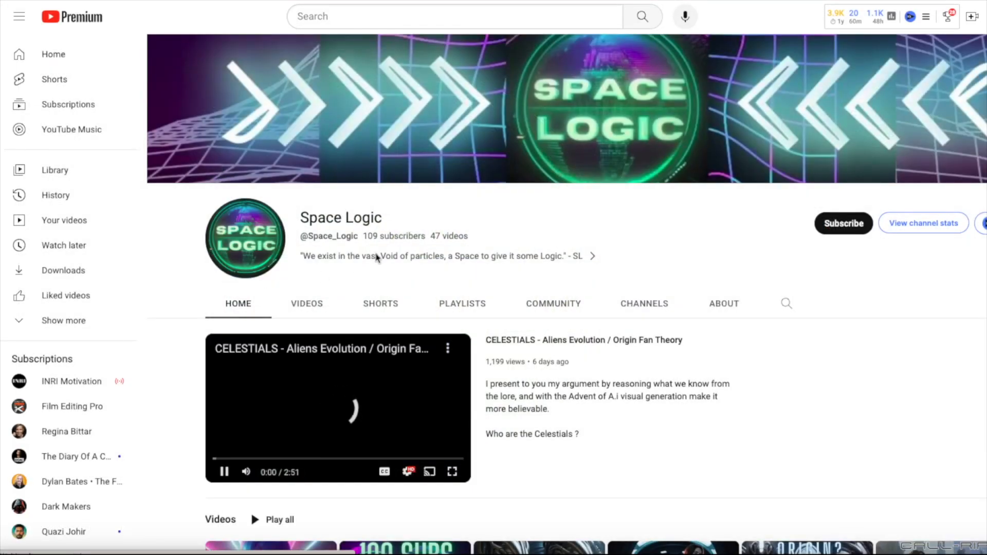
pyautogui.click(227, 465)
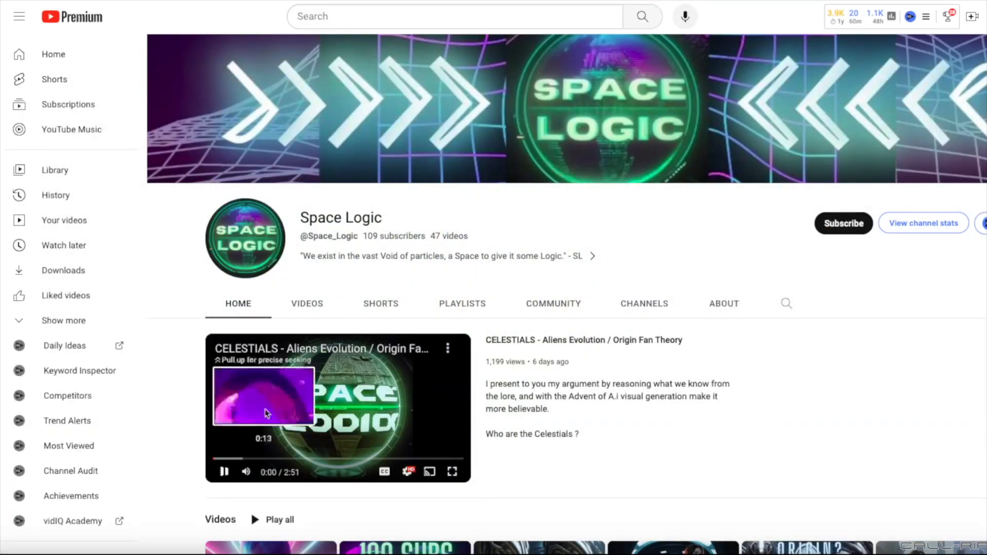
pyautogui.click(339, 293)
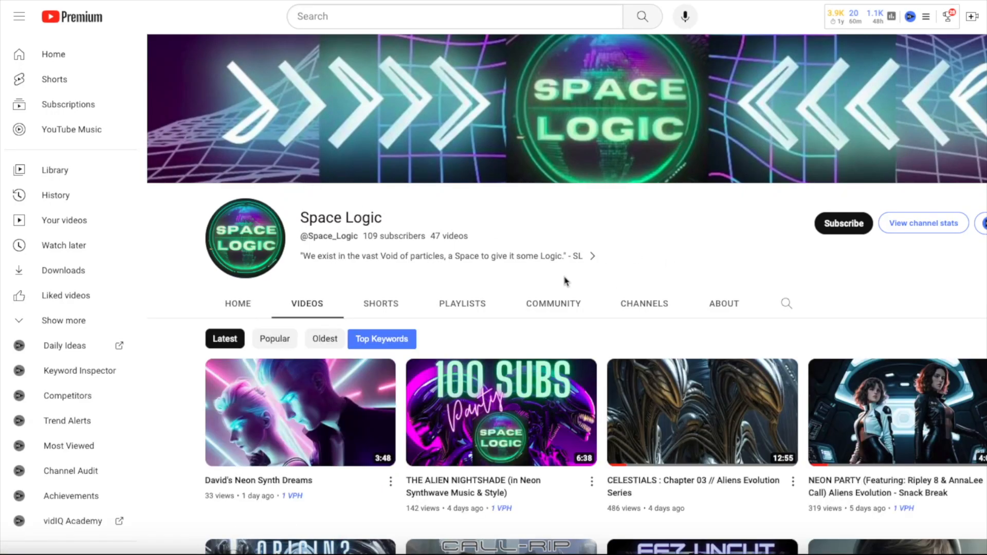
# Examine the Space Logic channel's uploaded videos from the latest down to the oldest.
pyautogui.scroll(-8, 565, 281)
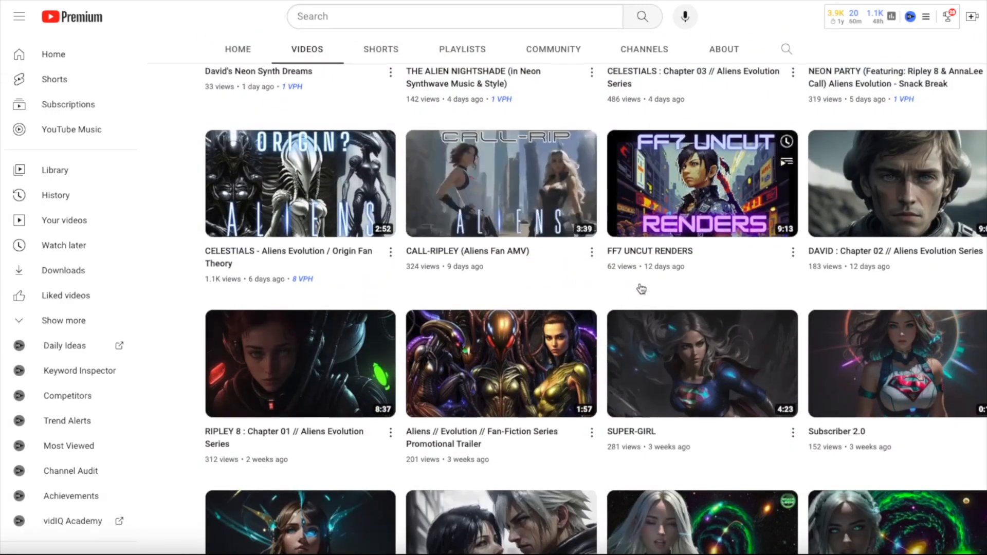
pyautogui.scroll(-6, 641, 288)
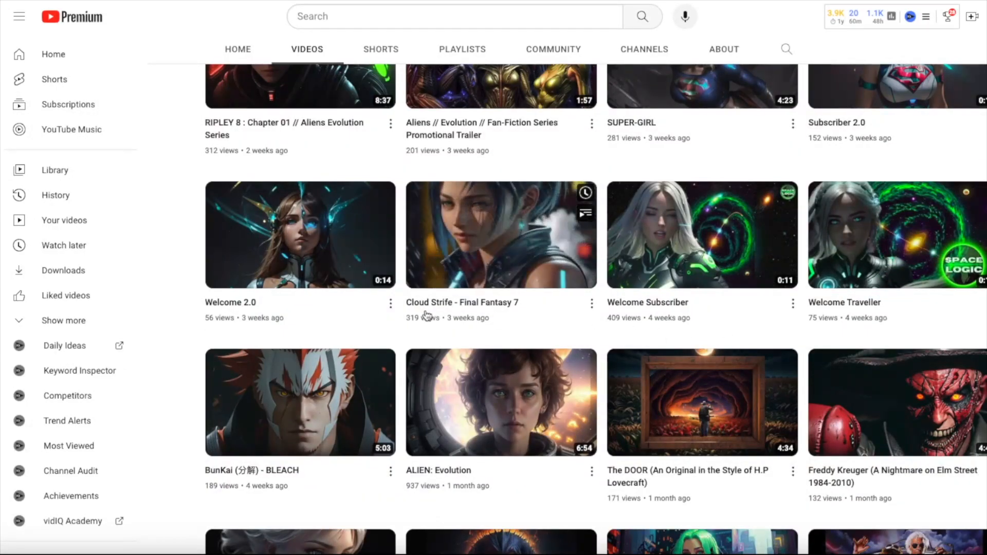
pyautogui.scroll(-1, 580, 255)
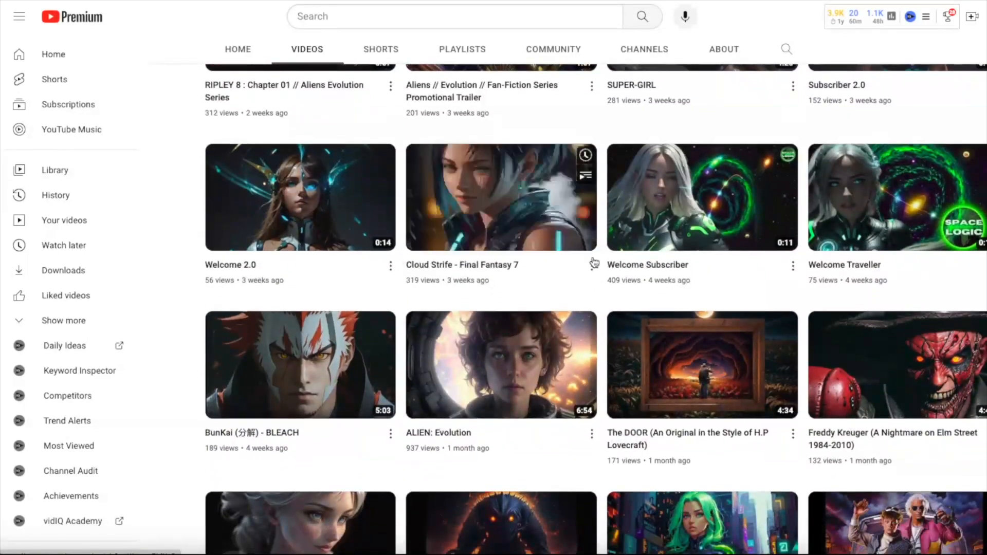
pyautogui.scroll(-2, 455, 294)
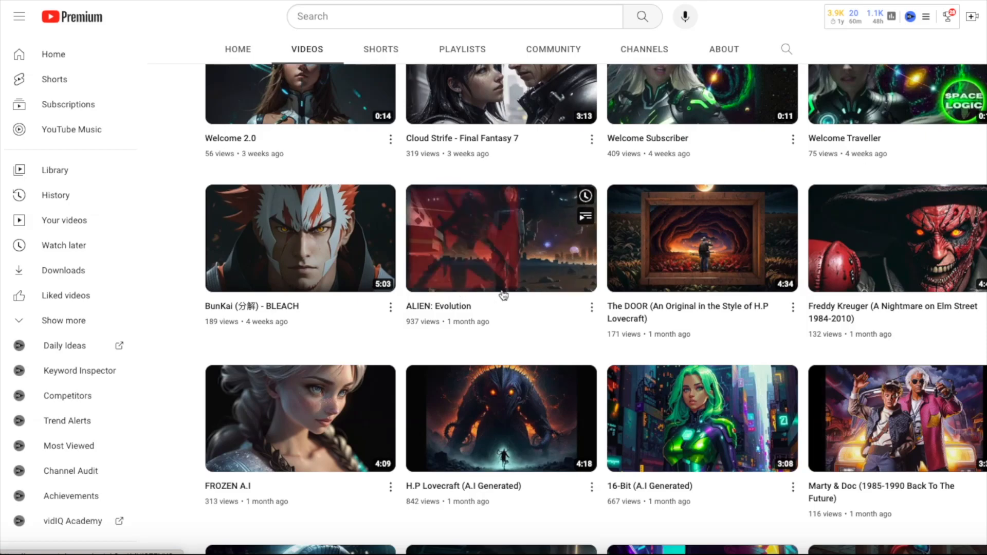
pyautogui.scroll(-4, 502, 293)
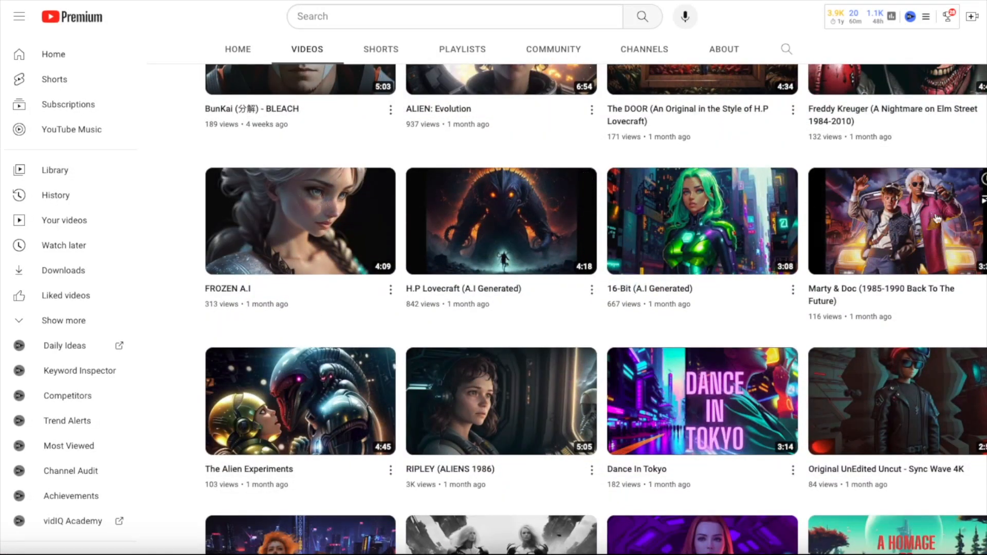
pyautogui.moveTo(587, 197)
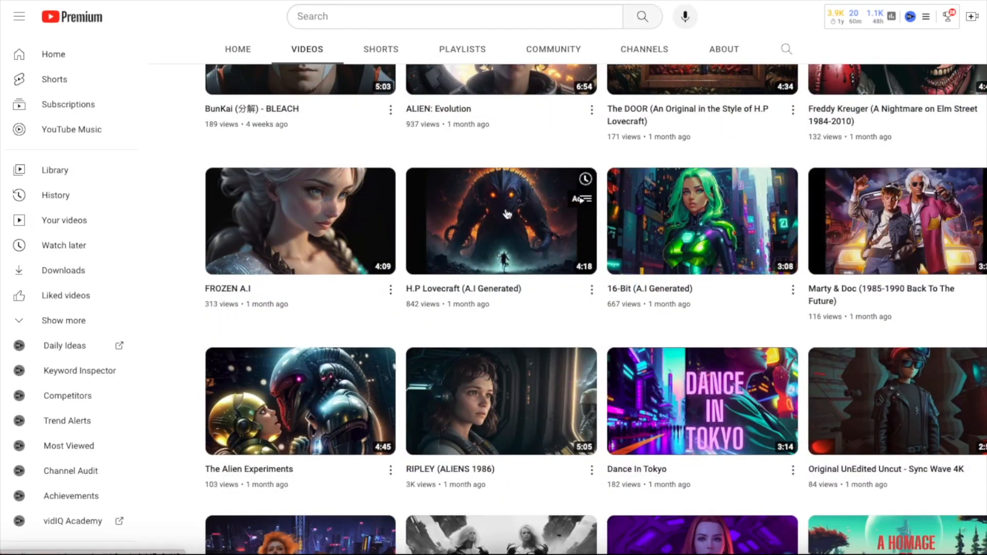
pyautogui.scroll(-3, 398, 205)
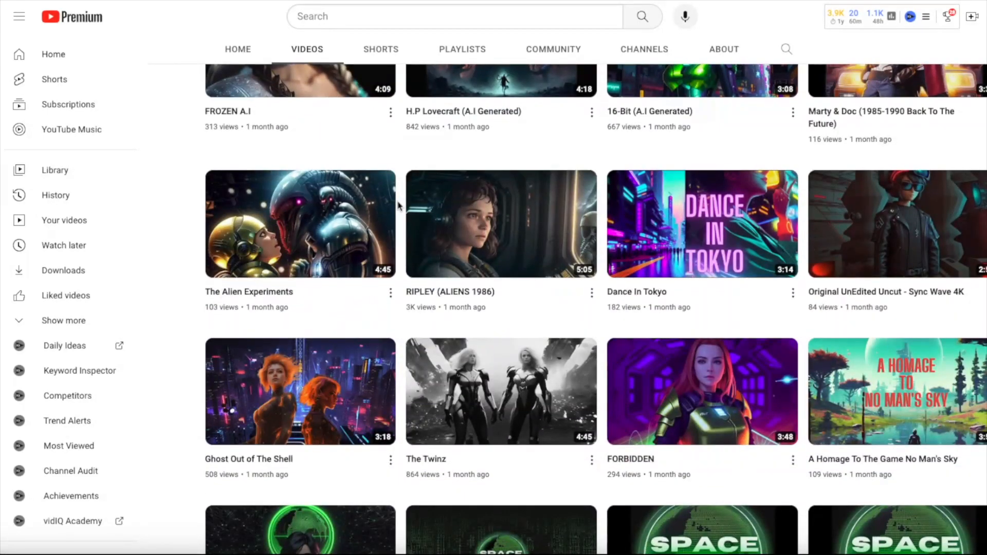
pyautogui.scroll(-7, 399, 204)
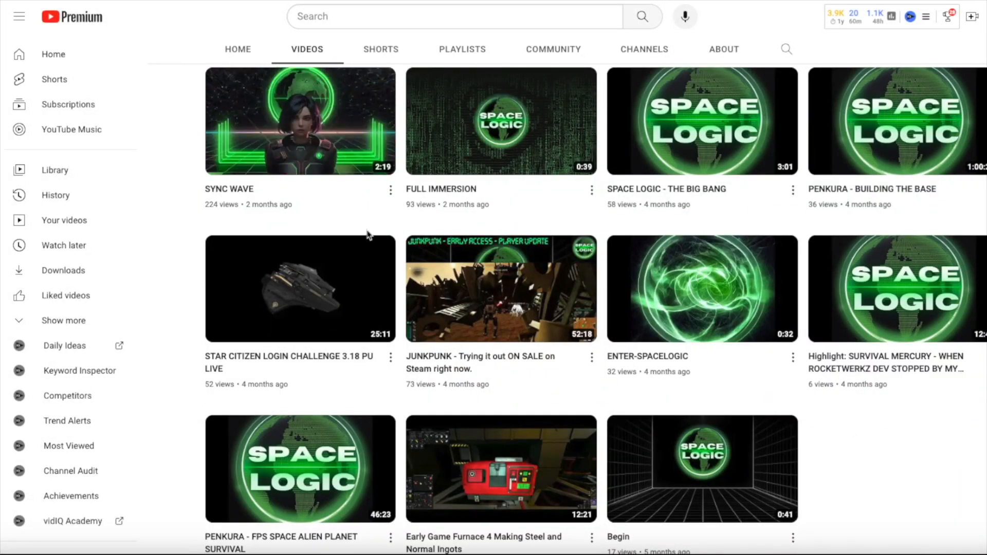
pyautogui.scroll(4, 565, 258)
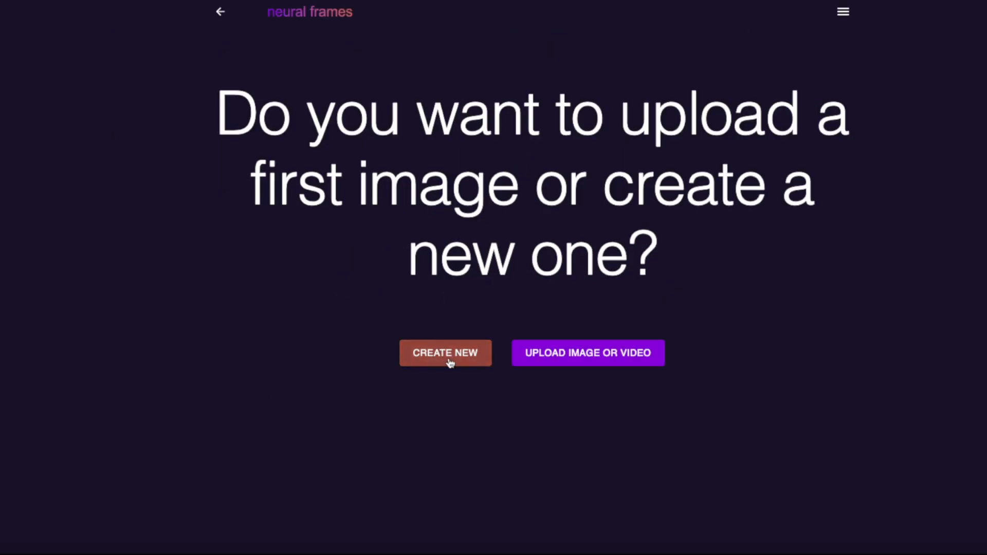
# Start a neural frames video with a newly created first image, and paste the Storyboard 1 text from Kaiber as its prompt.
pyautogui.click(450, 361)
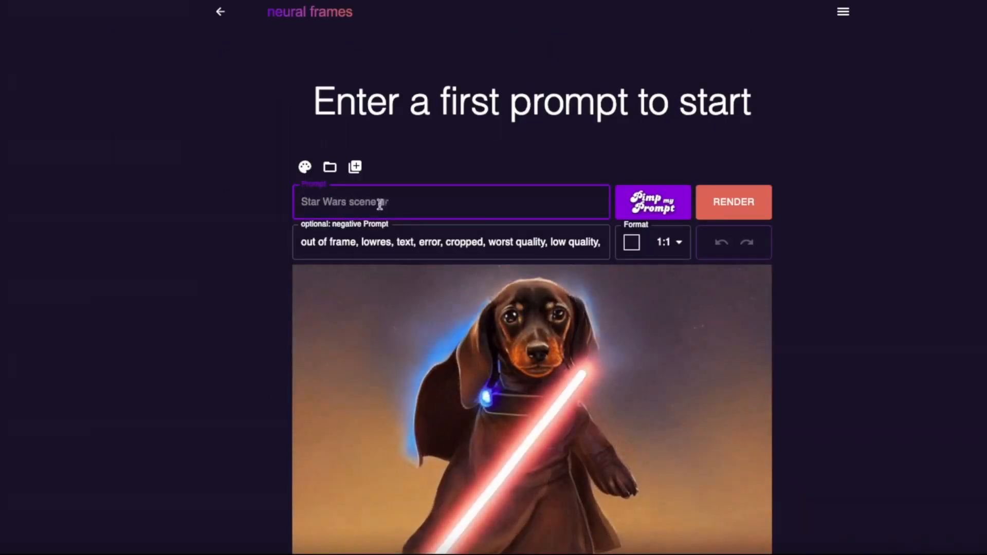
pyautogui.scroll(-2, 374, 207)
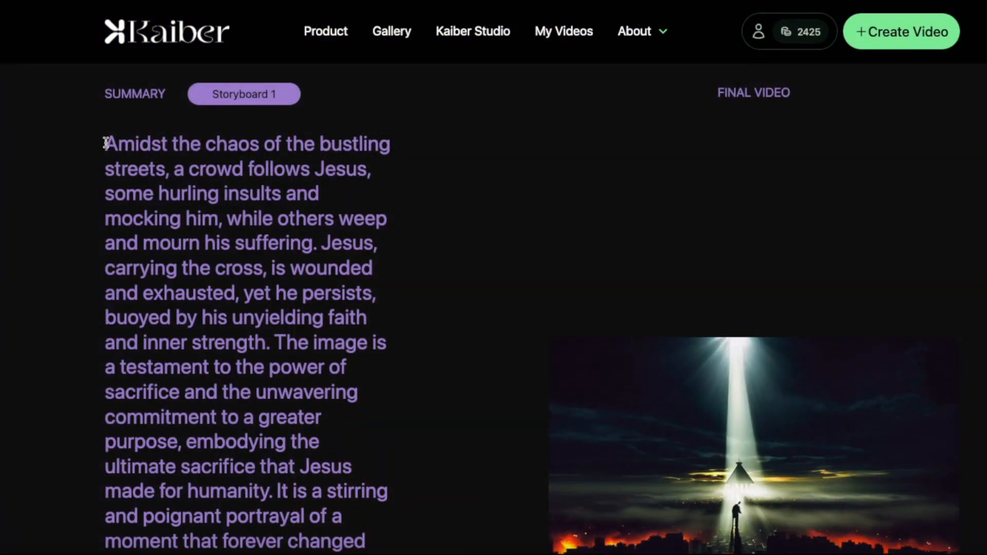
pyautogui.moveTo(105, 141); pyautogui.dragTo(324, 464)
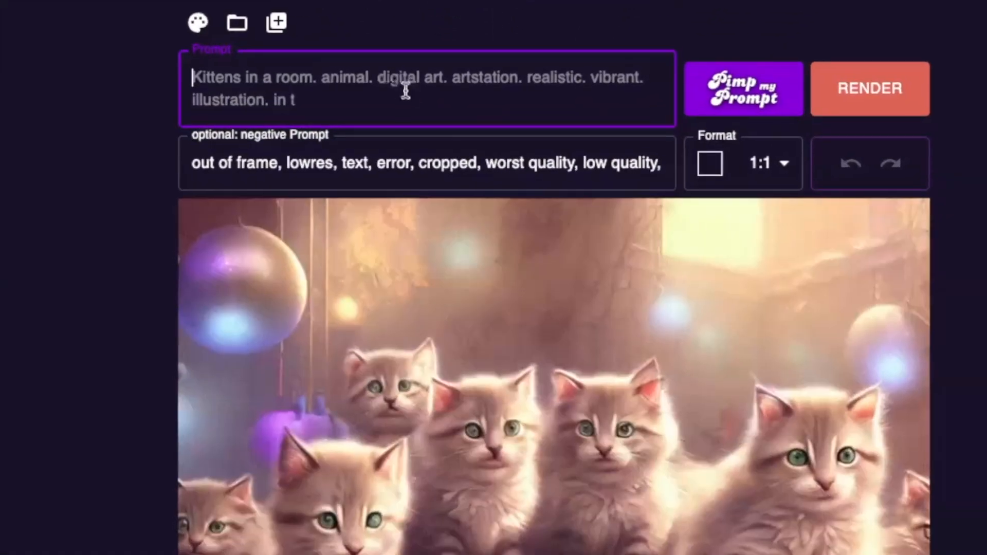
pyautogui.hotkey('ctrl', 'v')
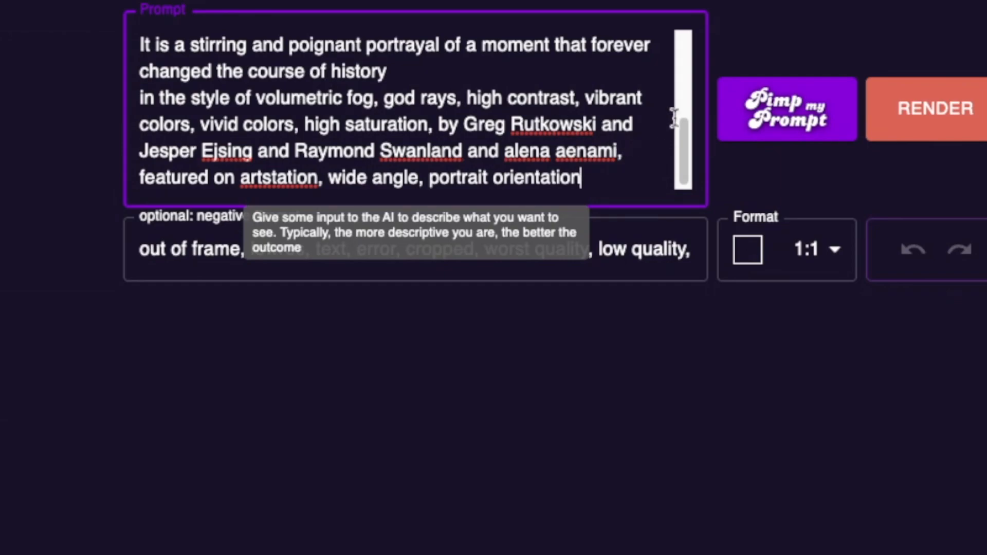
# Review the pasted prompt from start to end and set the image format to 16:9.
pyautogui.moveTo(684, 140); pyautogui.dragTo(696, 83)
pyautogui.moveTo(603, 172)
pyautogui.mouseDown()
pyautogui.moveTo(605, 187)
pyautogui.moveTo(606, 154)
pyautogui.mouseUp()
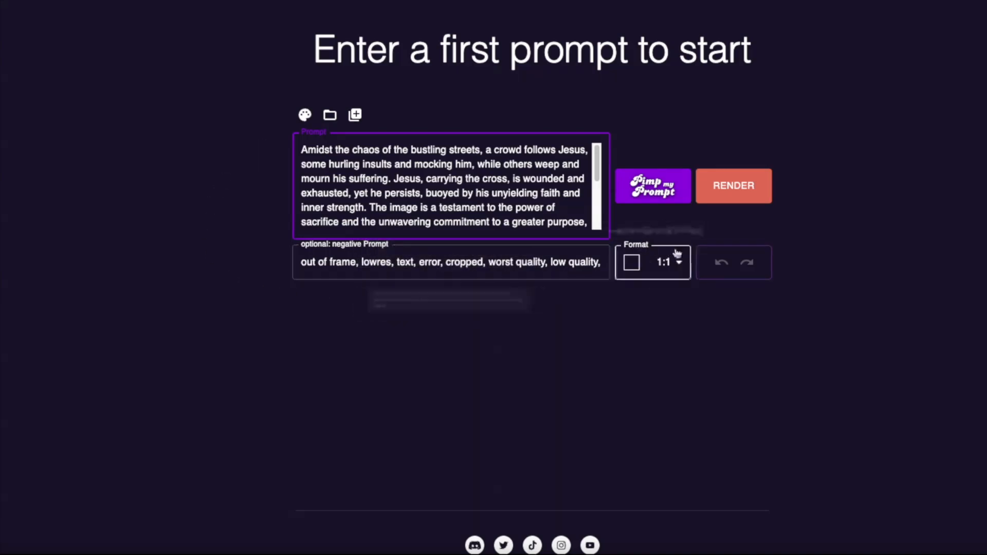
pyautogui.click(681, 273)
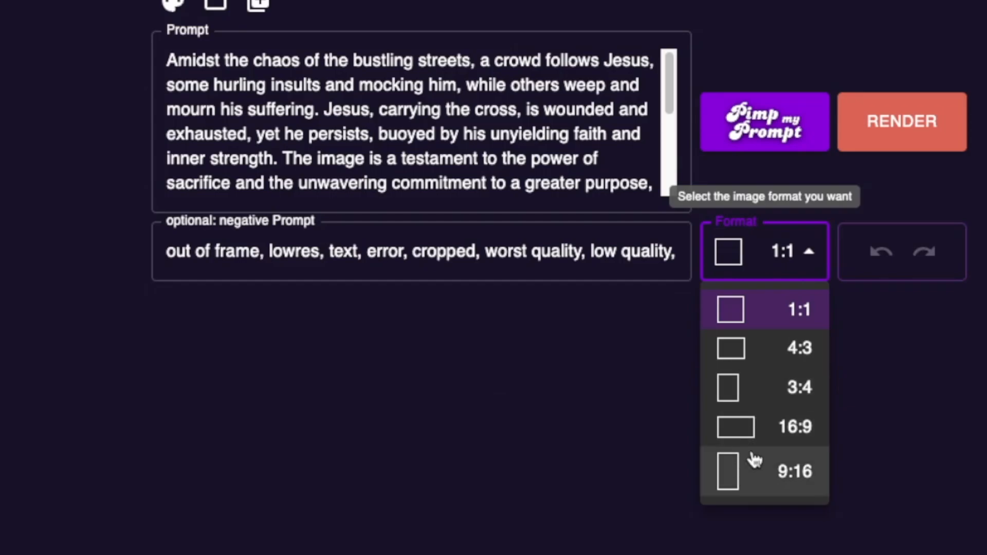
pyautogui.click(779, 436)
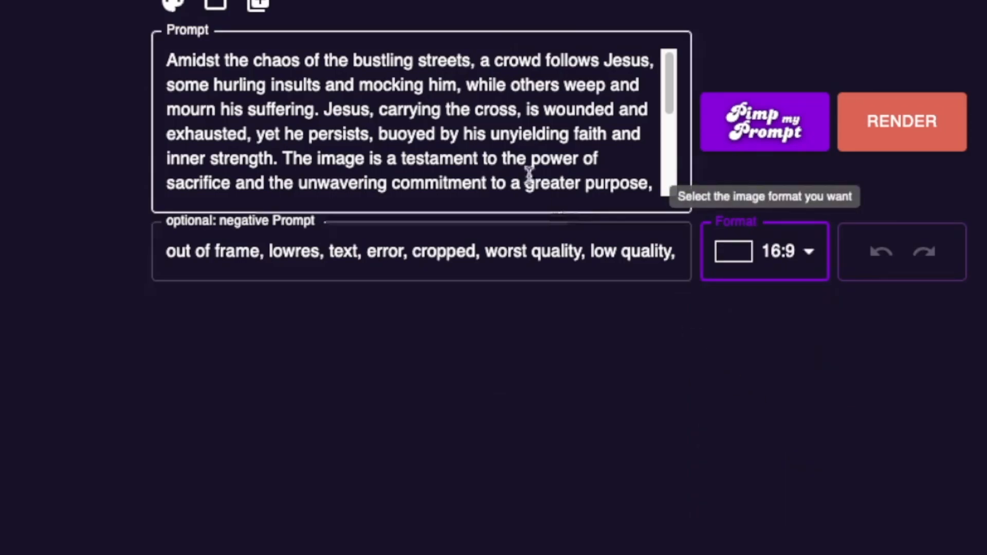
pyautogui.moveTo(597, 171); pyautogui.dragTo(602, 241)
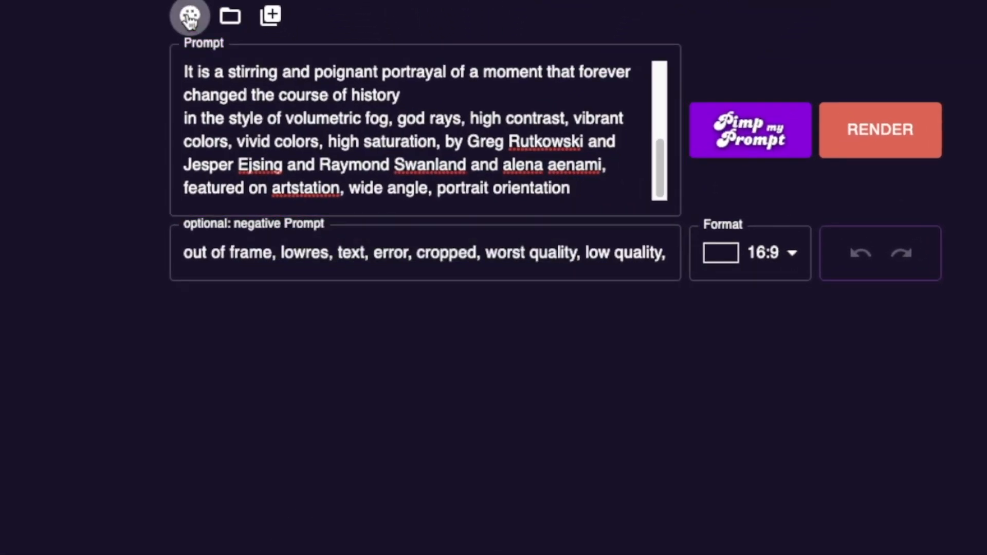
# Open the artist style gallery for the prompt and browse the available styles from first to last.
pyautogui.click(189, 17)
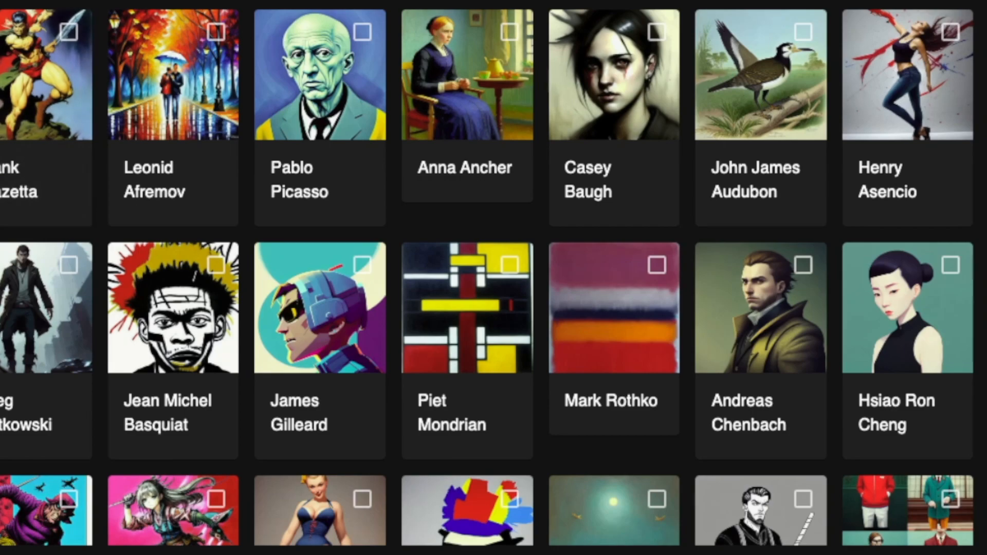
pyautogui.scroll(-5, 560, 249)
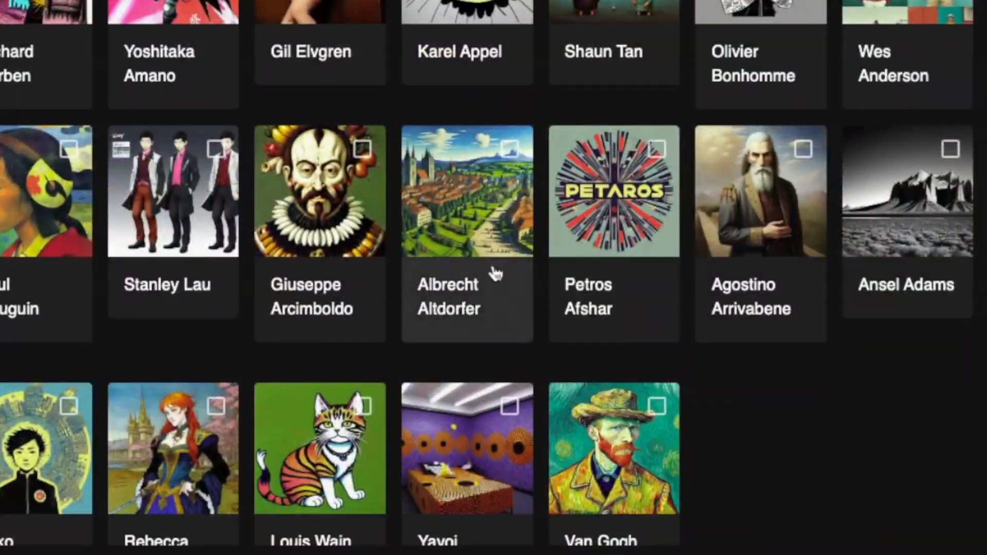
pyautogui.scroll(-1, 606, 509)
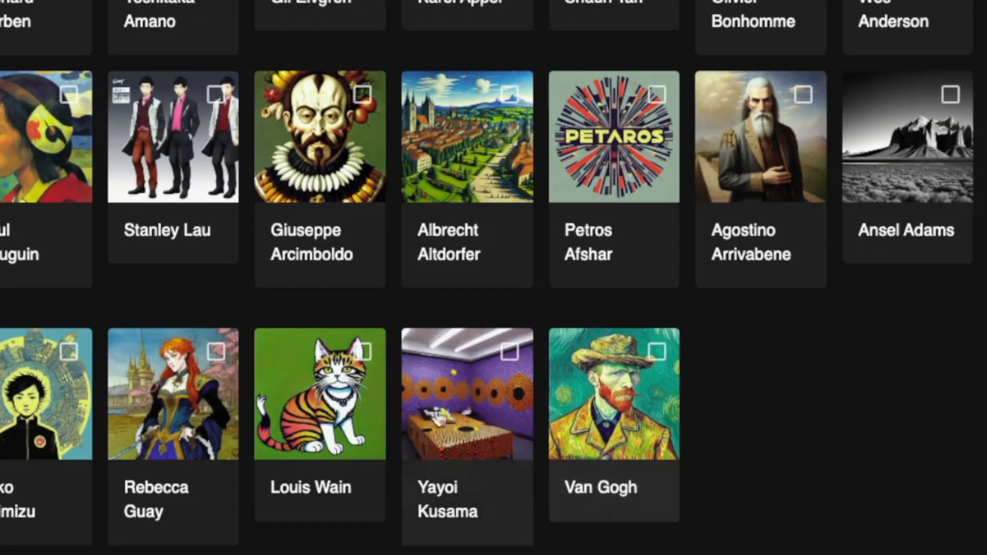
pyautogui.scroll(6, 411, 360)
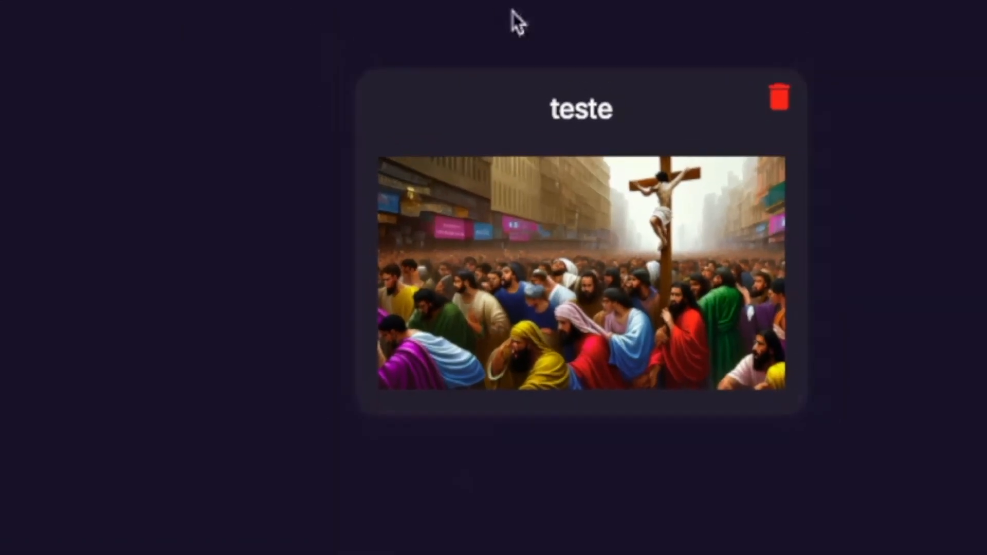
# Play the rendered "teste" video and open it in the editor.
pyautogui.click(560, 245)
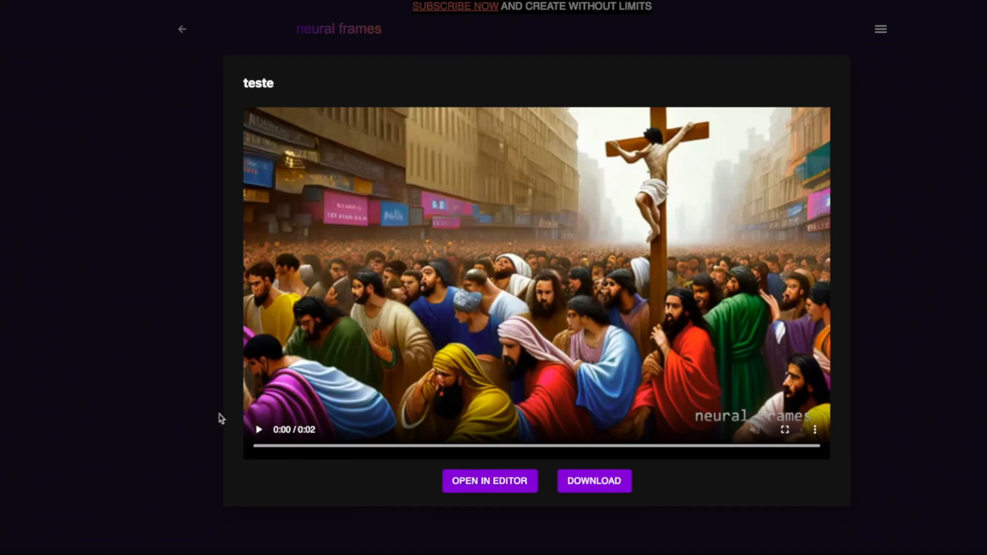
pyautogui.click(258, 430)
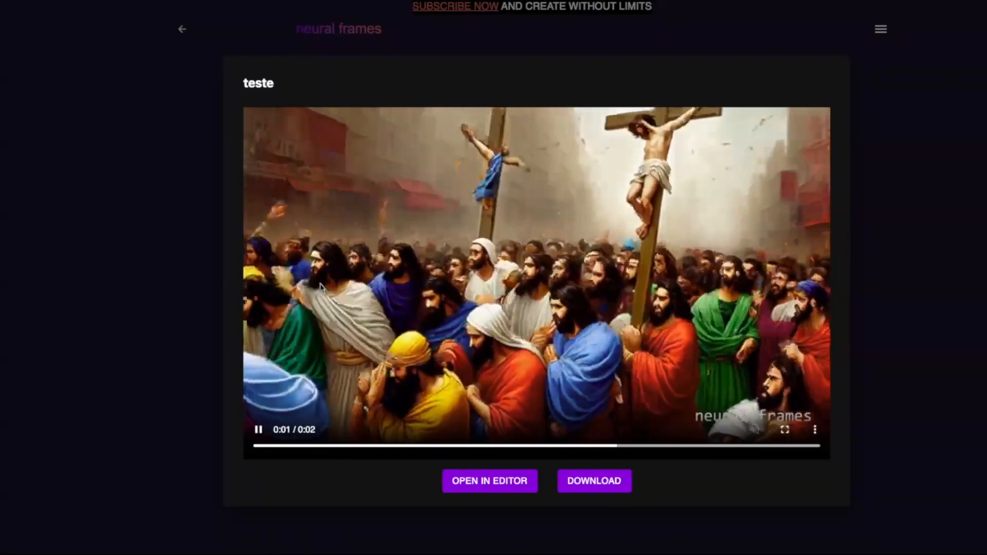
pyautogui.click(481, 481)
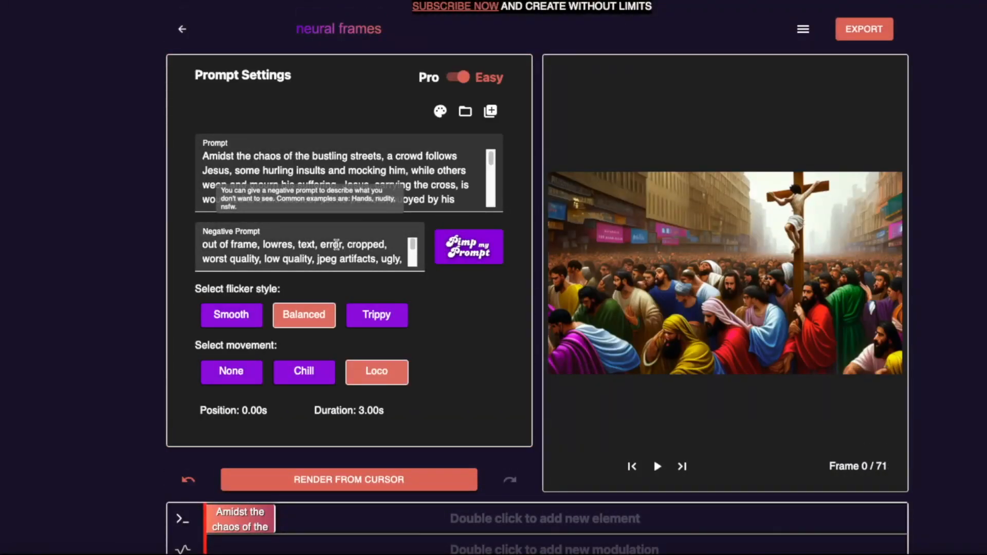
# Examine the prompt and negative prompt, and preview the Smooth, Balanced and Trippy flicker styles and the None, Chill and Loco movements.
pyautogui.moveTo(237, 157); pyautogui.dragTo(260, 160)
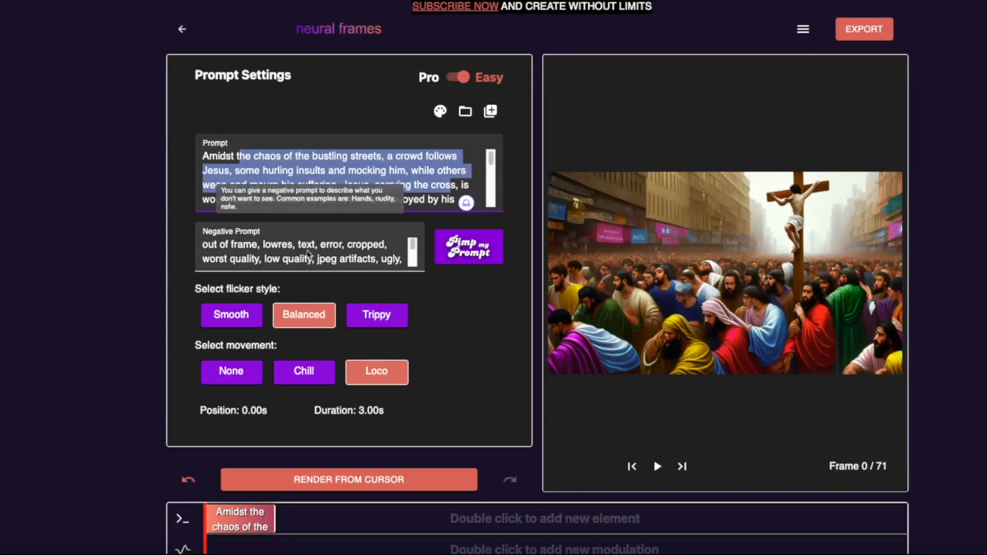
pyautogui.scroll(-3, 352, 260)
pyautogui.scroll(3, 318, 254)
pyautogui.scroll(-1, 459, 322)
pyautogui.scroll(-3, 496, 365)
pyautogui.moveTo(220, 160)
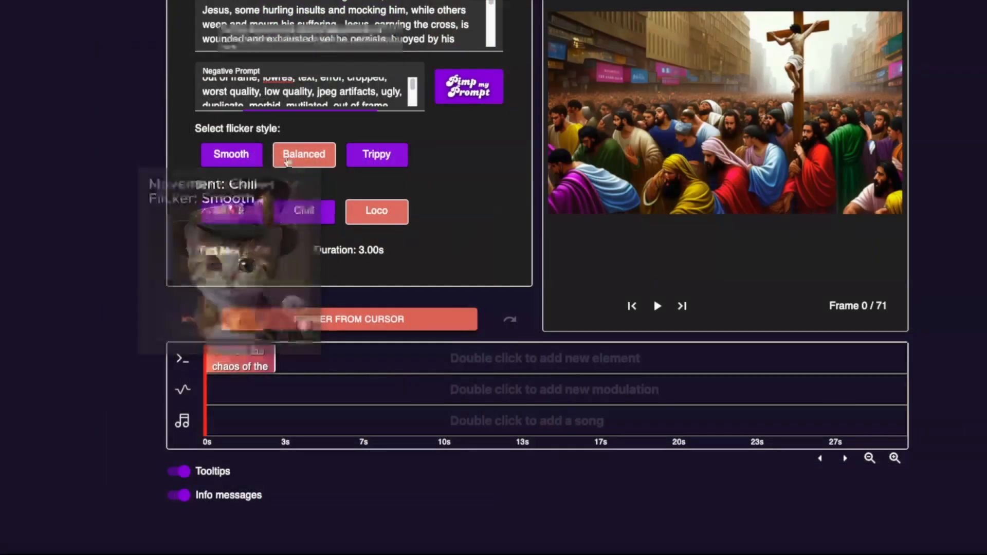
pyautogui.moveTo(490, 34)
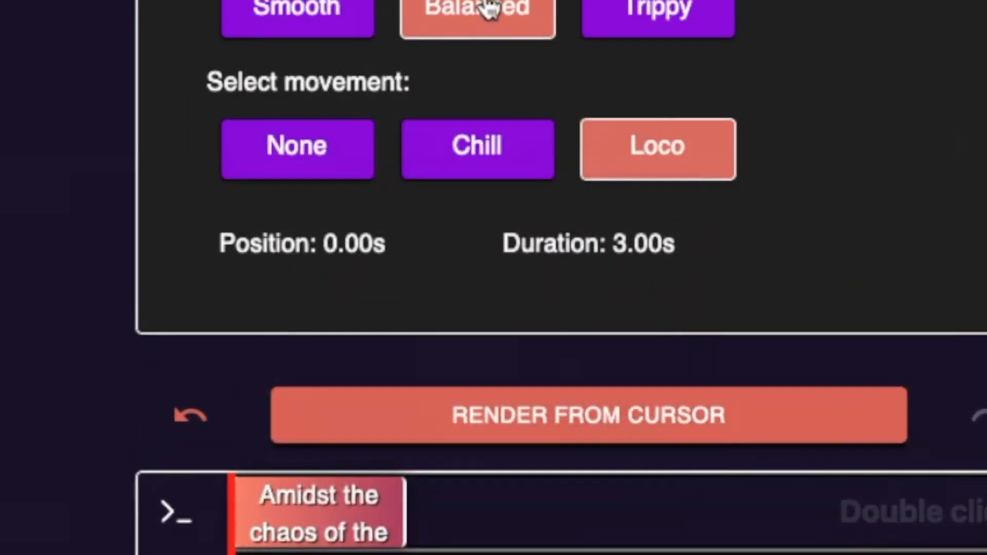
pyautogui.moveTo(489, 9)
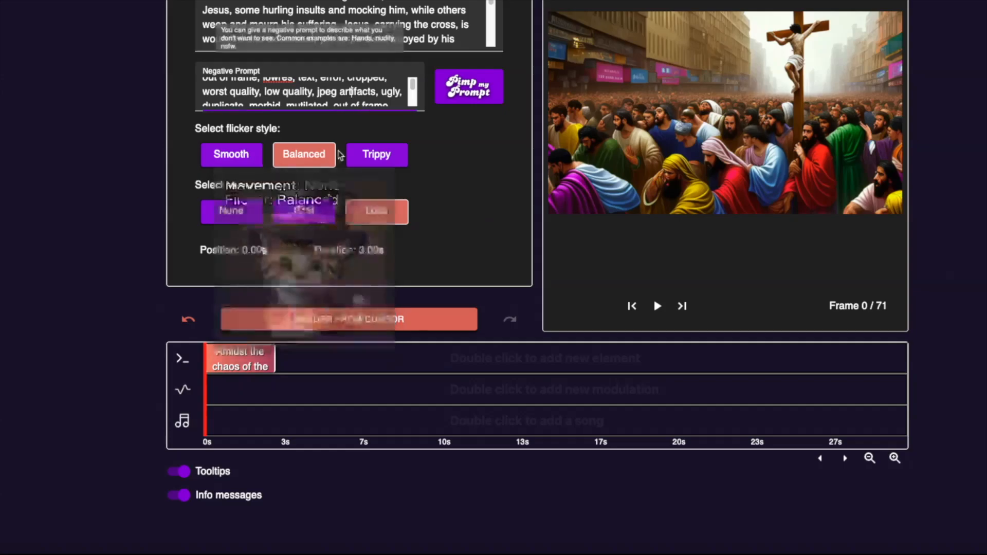
pyautogui.moveTo(690, 31)
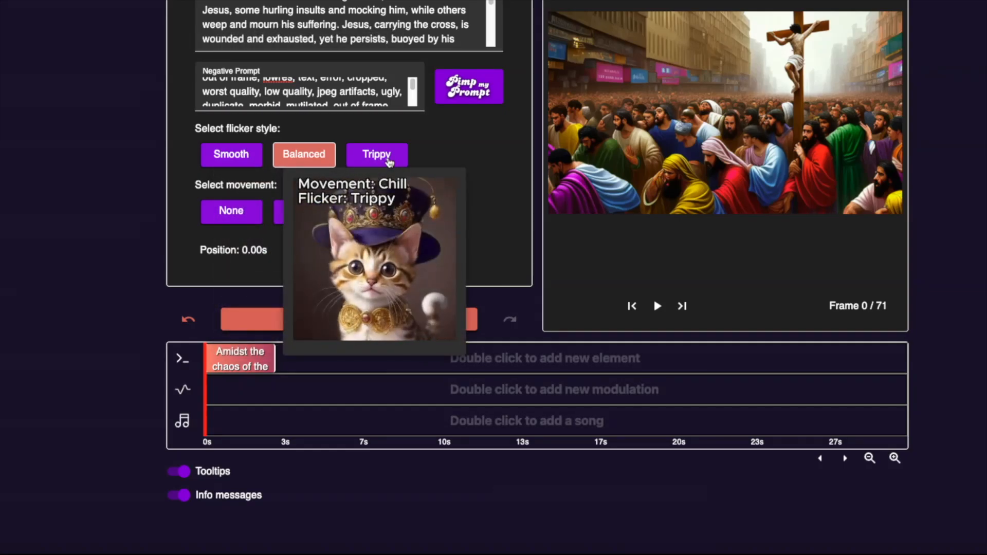
pyautogui.moveTo(231, 217)
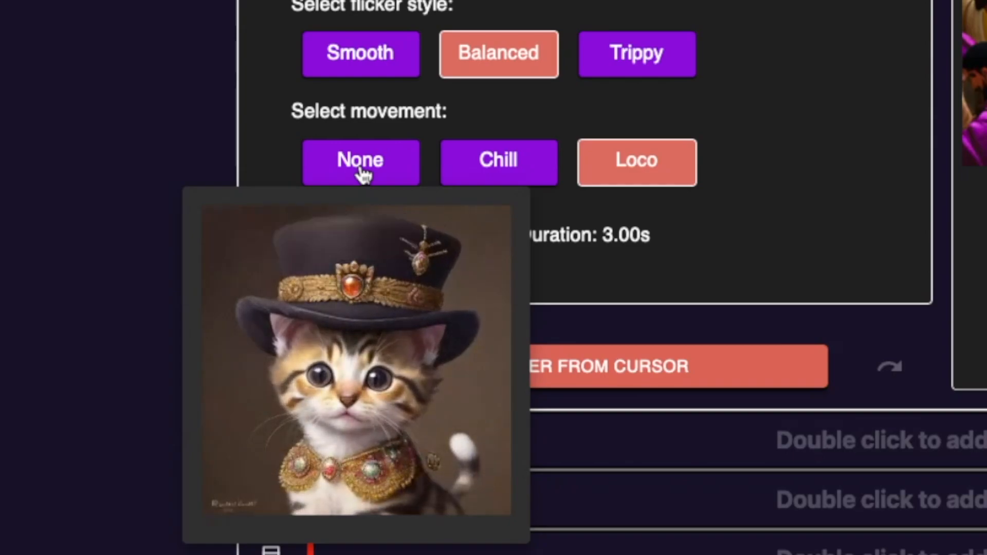
pyautogui.moveTo(521, 182)
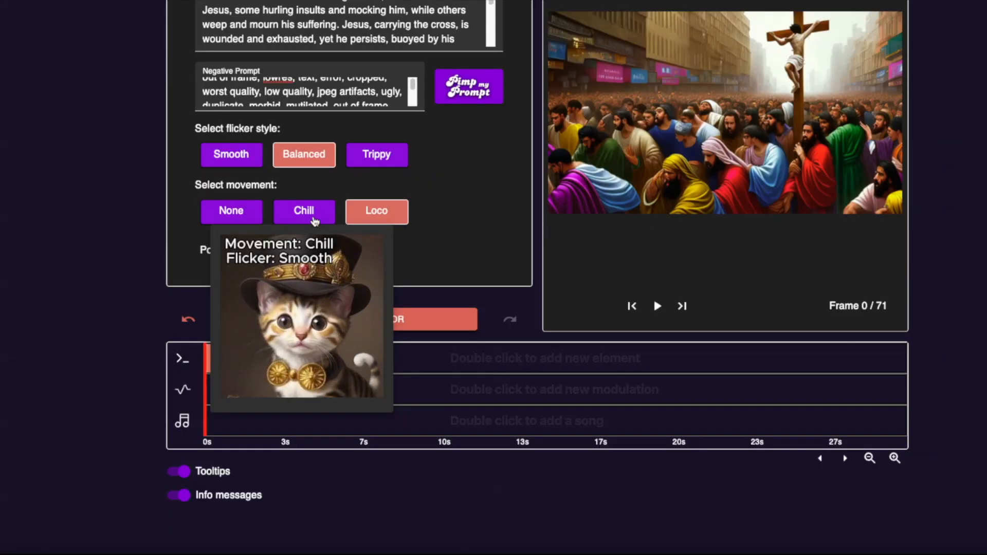
pyautogui.moveTo(379, 221)
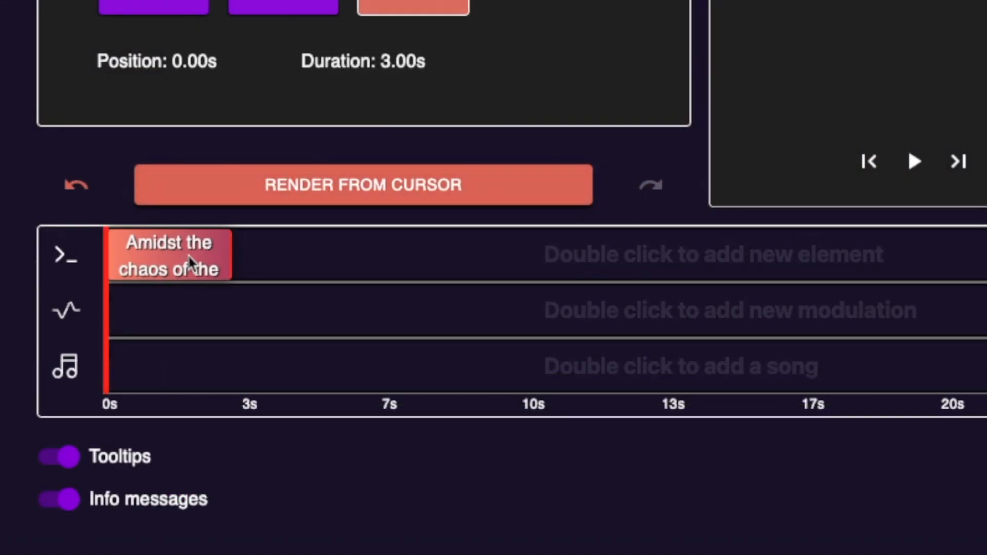
# Resize the first prompt clip to 4.20 s and add a second prompt clip at 6.53 s on the timeline.
pyautogui.moveTo(231, 257); pyautogui.dragTo(387, 261)
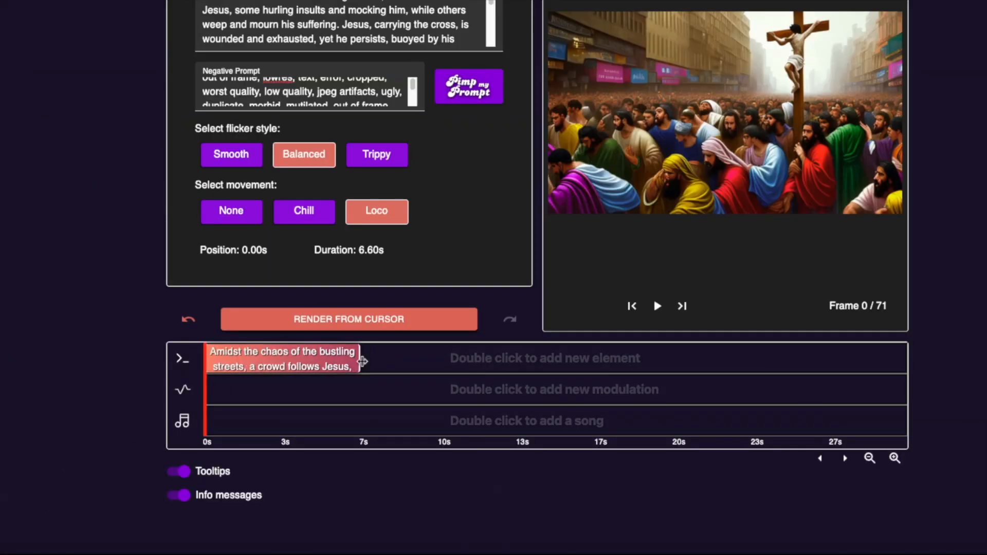
pyautogui.moveTo(362, 361); pyautogui.dragTo(301, 354)
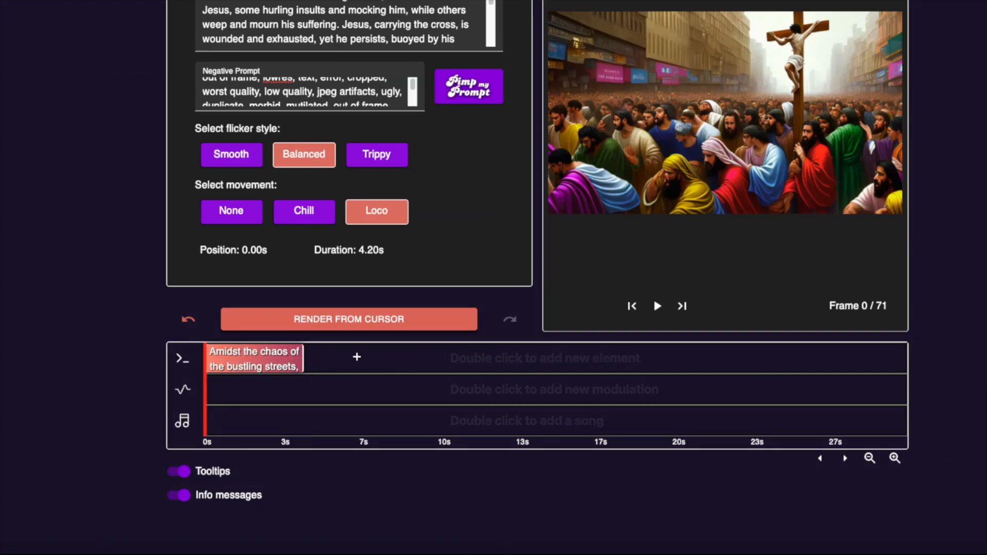
pyautogui.doubleClick(359, 357)
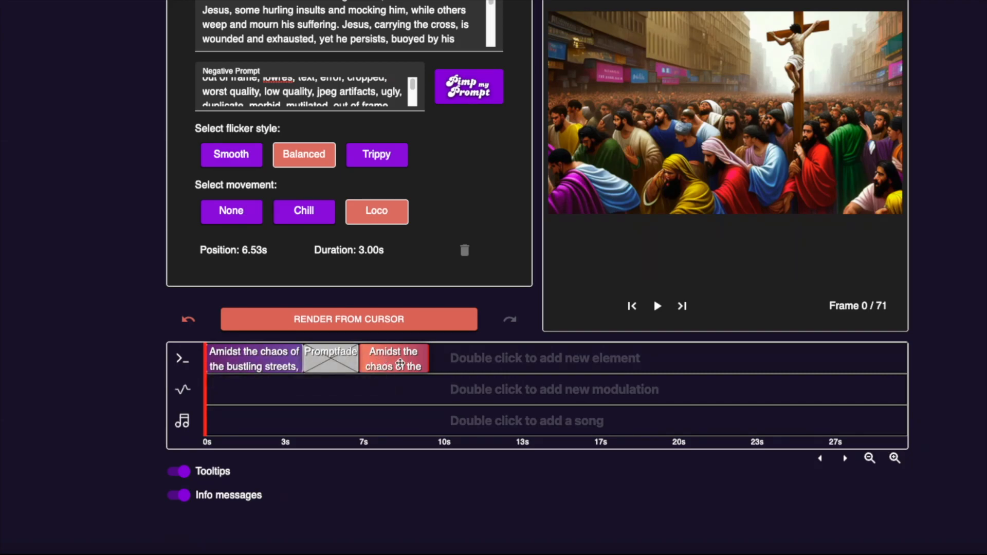
# Adjust the second prompt clip to start at 5.08 s and last 3.59 s, and shorten the first clip slightly.
pyautogui.moveTo(427, 361); pyautogui.dragTo(458, 358)
pyautogui.moveTo(359, 358); pyautogui.dragTo(321, 355)
pyautogui.moveTo(459, 360); pyautogui.dragTo(404, 355)
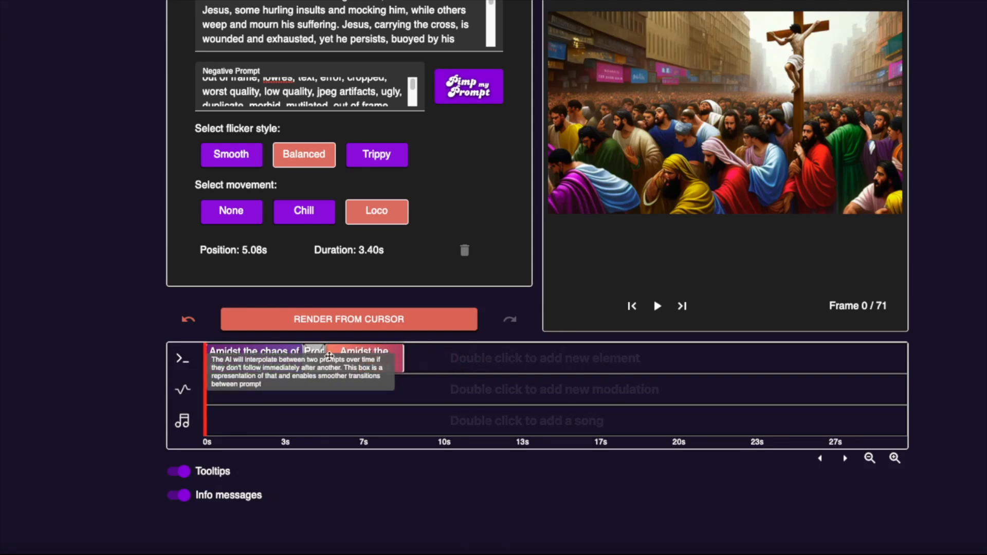
pyautogui.moveTo(301, 357); pyautogui.dragTo(292, 356)
pyautogui.moveTo(404, 358); pyautogui.dragTo(408, 359)
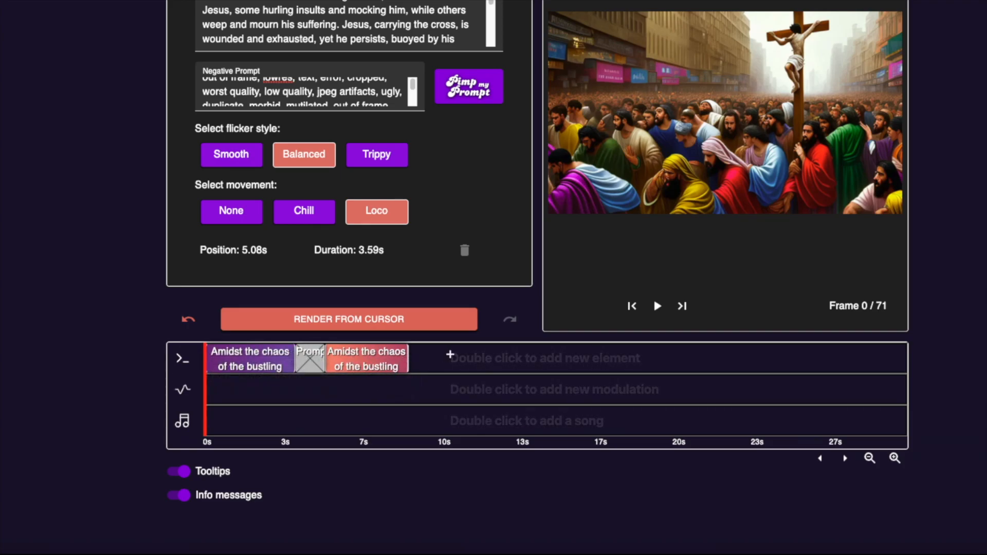
# Add four more prompt clips spaced along the rest of the timeline, and one inside the first Promptfade at 4.50 s.
pyautogui.doubleClick(466, 358)
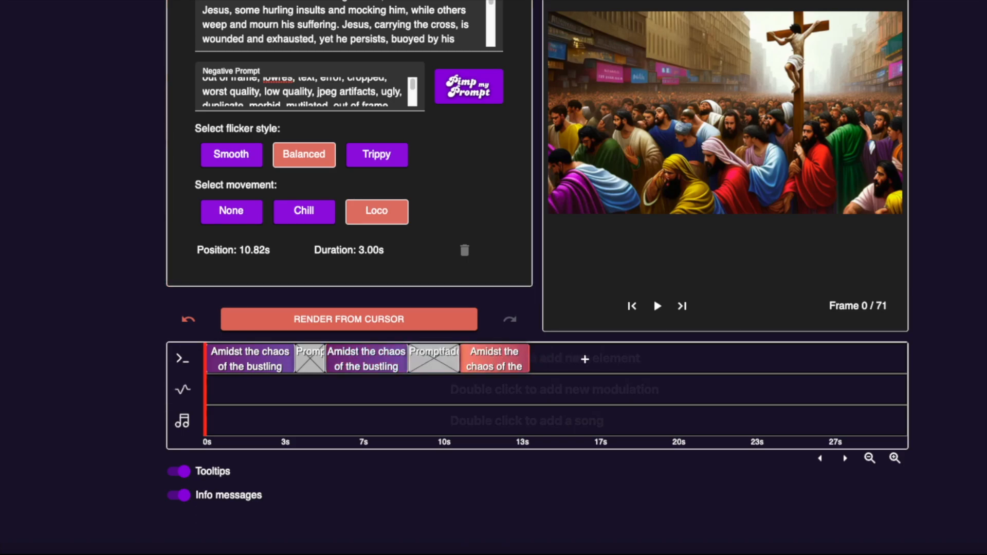
pyautogui.doubleClick(582, 357)
pyautogui.doubleClick(699, 357)
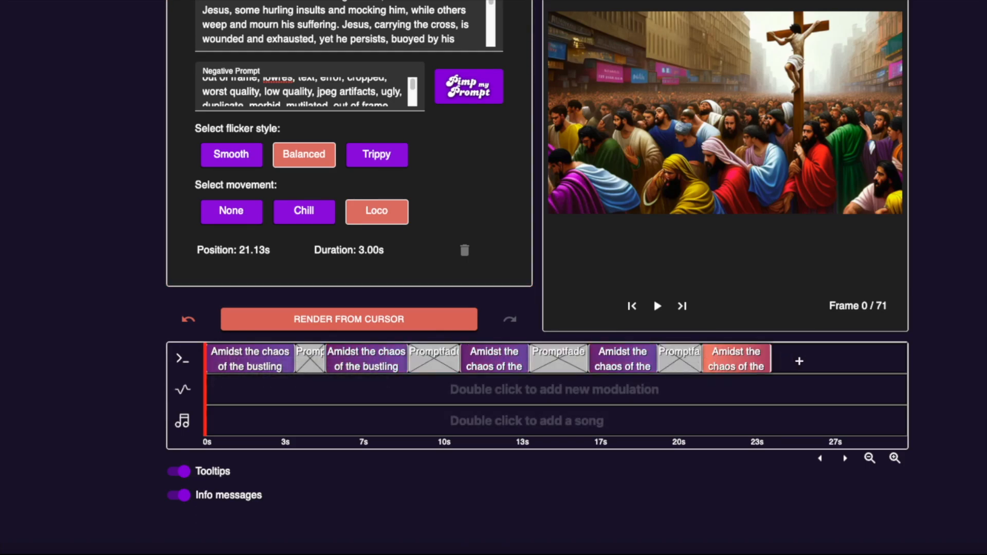
pyautogui.doubleClick(799, 361)
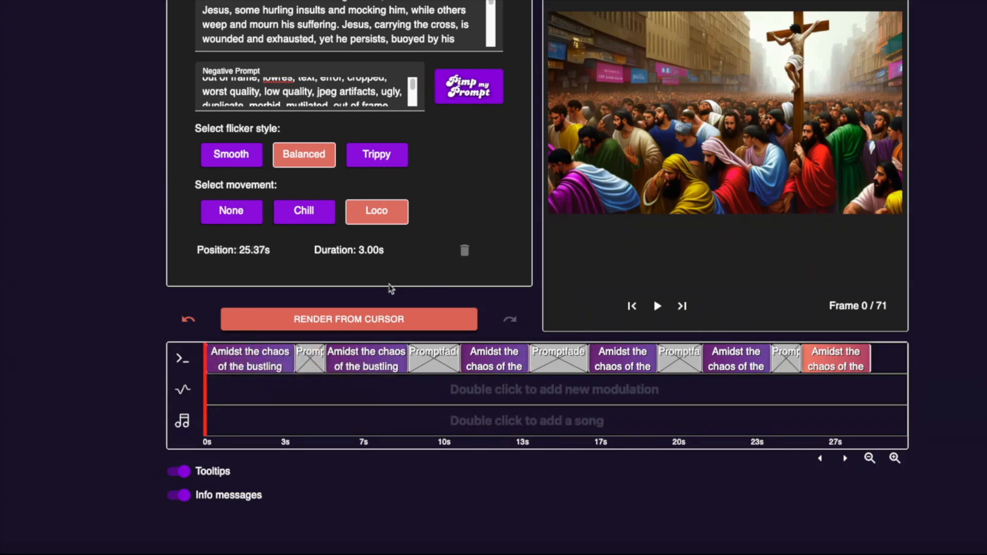
pyautogui.doubleClick(312, 361)
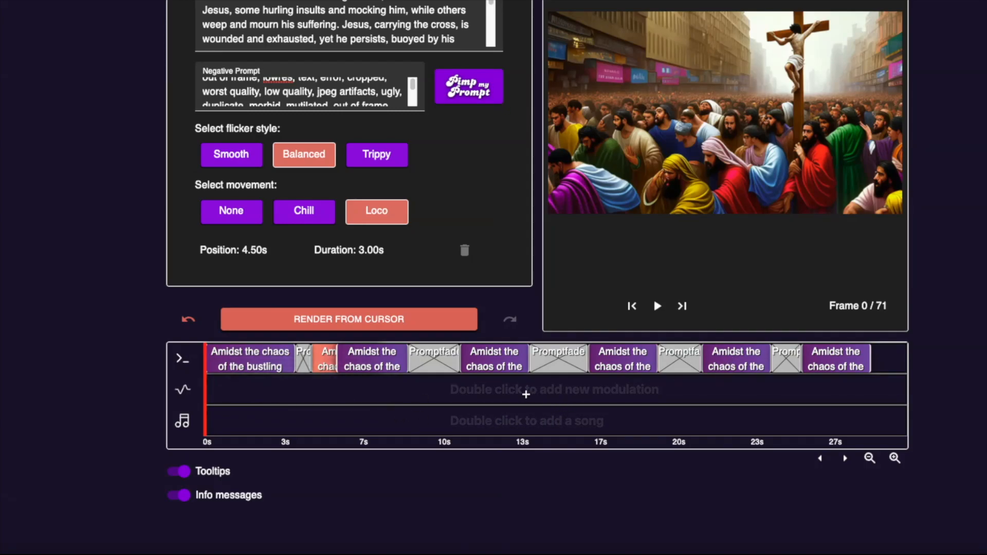
# Add a modulation to the timeline at 9.54 s and resize it to a duration of 6.15 s.
pyautogui.doubleClick(525, 394)
pyautogui.moveTo(595, 363); pyautogui.dragTo(573, 364)
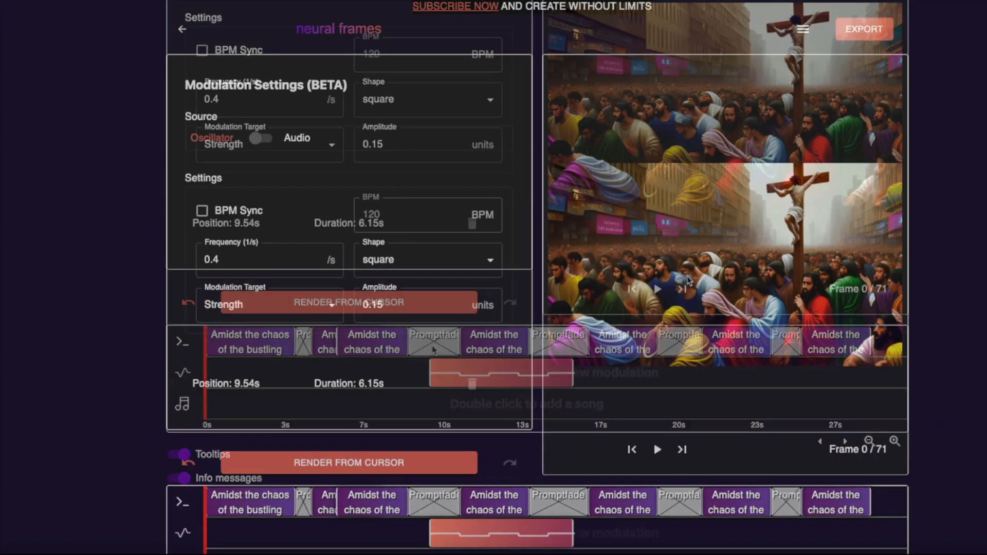
pyautogui.scroll(3, 688, 280)
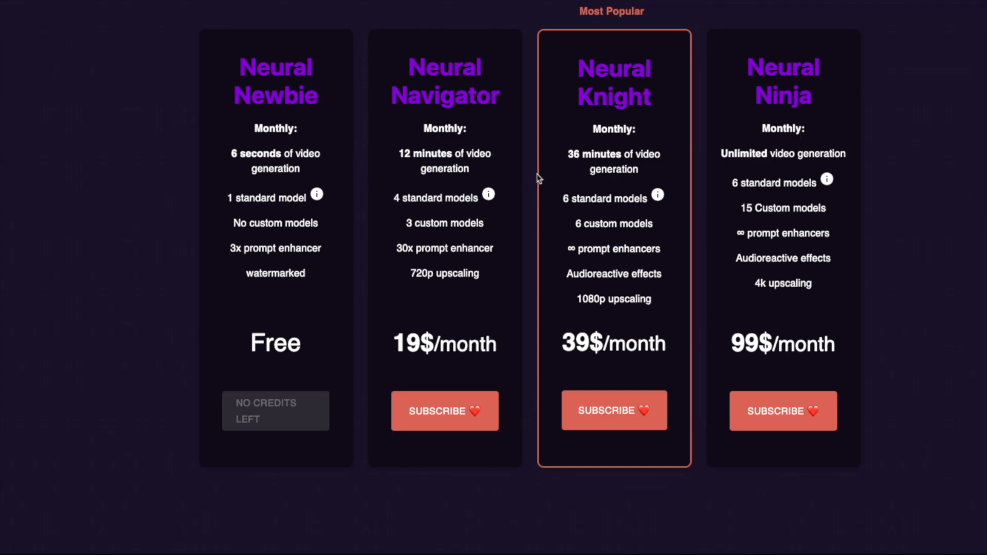
# Examine the neural frames subscription plans with their features and prices, and the community posts further down the page.
pyautogui.scroll(5, 524, 180)
pyautogui.scroll(-6, 485, 246)
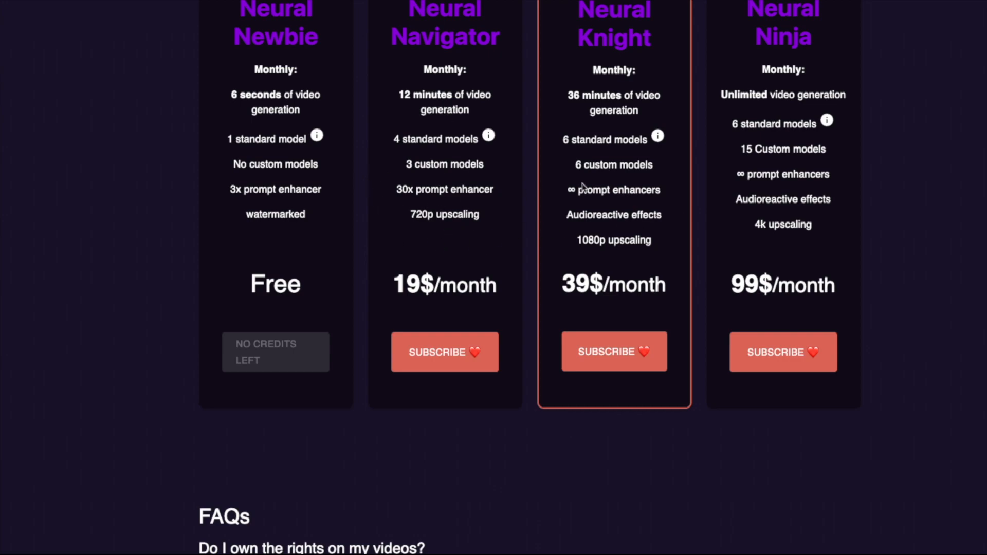
pyautogui.scroll(9, 531, 319)
pyautogui.scroll(-6, 532, 322)
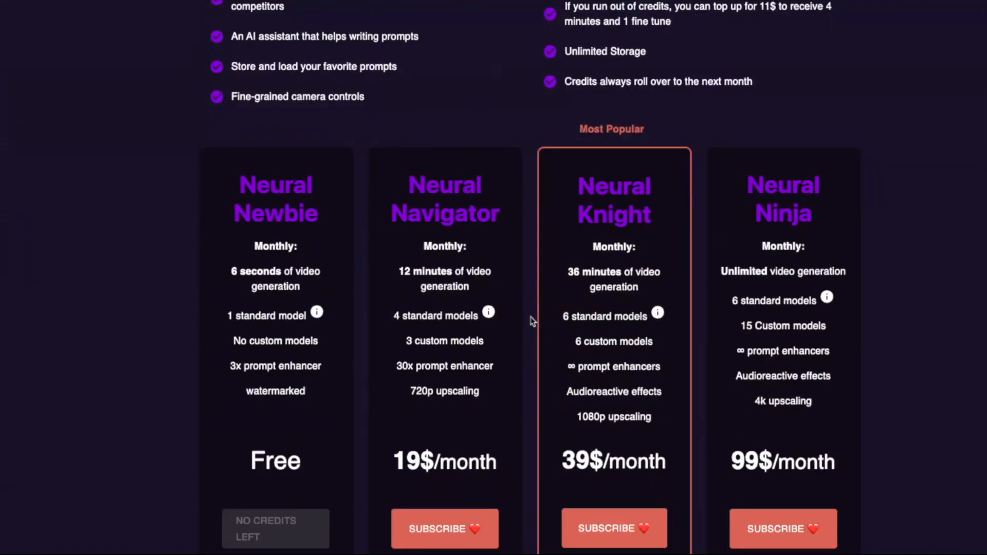
pyautogui.scroll(-15, 532, 321)
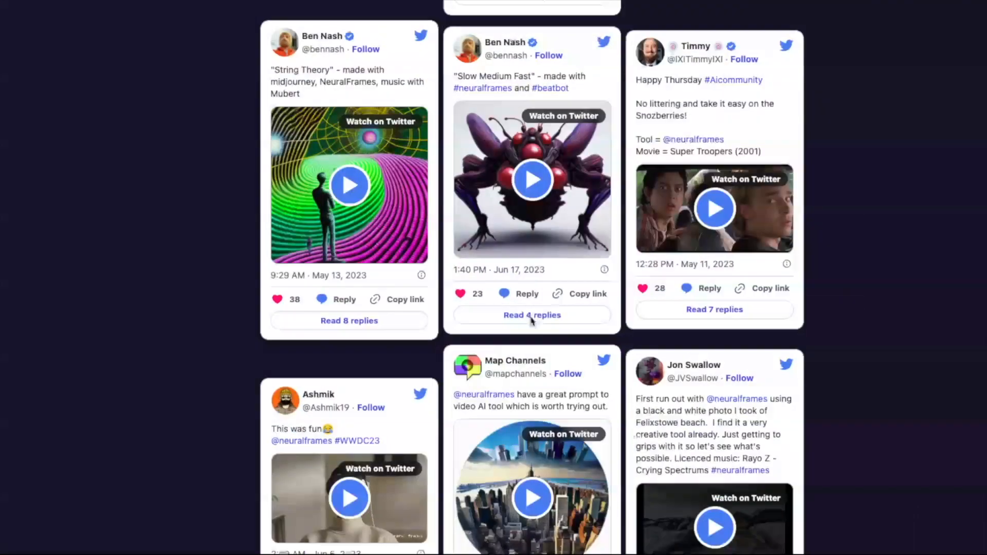
pyautogui.scroll(-10, 532, 321)
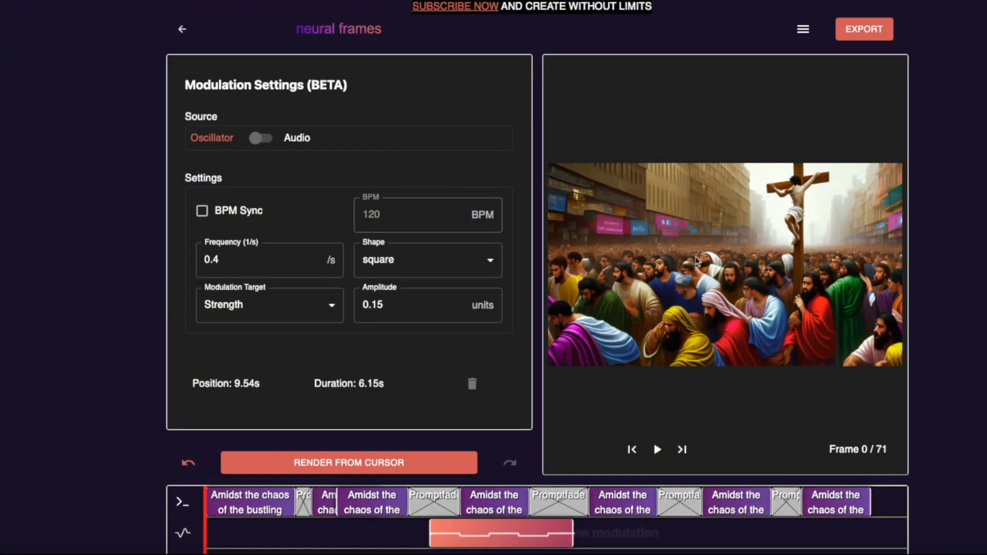